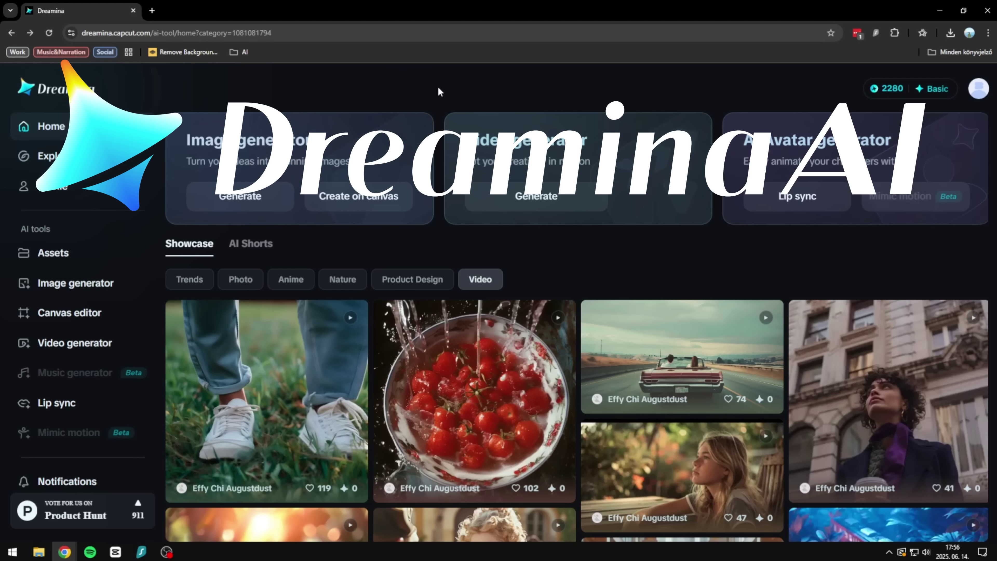
Show the Trends showcase category, scroll down through its images, then back to the top
left_click(186, 287)
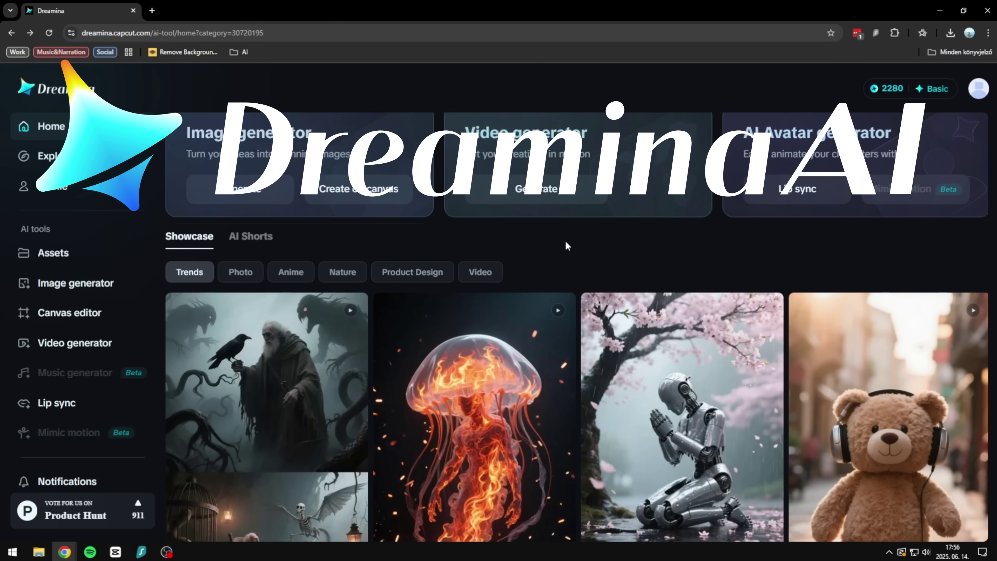
scroll(569, 227, "down", 3)
scroll(578, 194, "down", 15)
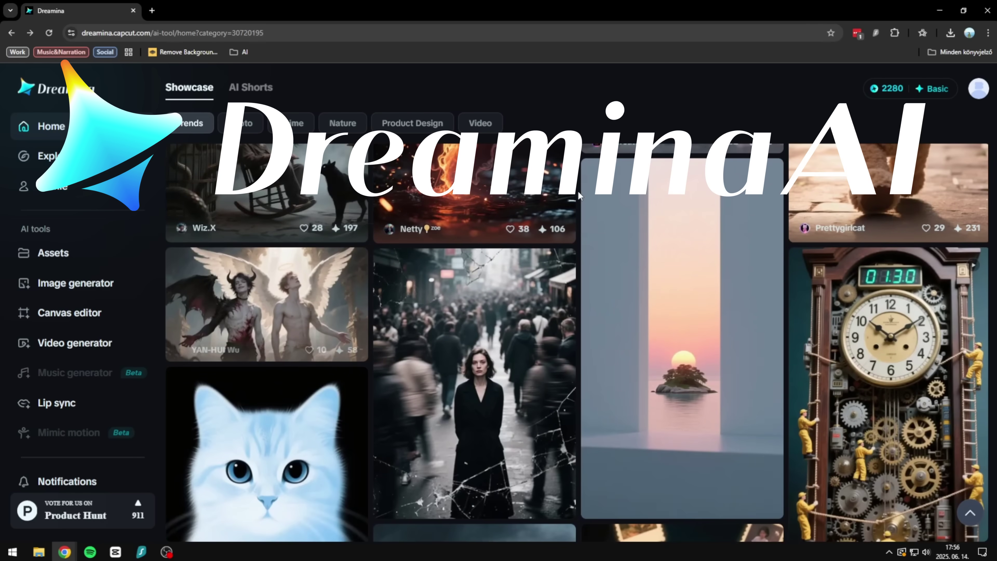
scroll(577, 195, "down", 15)
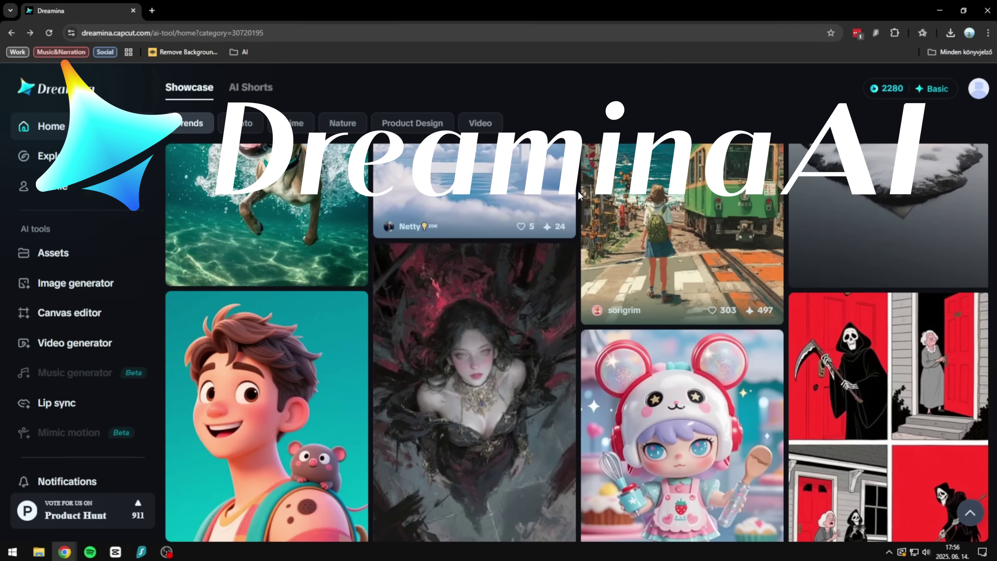
scroll(577, 195, "up", 20)
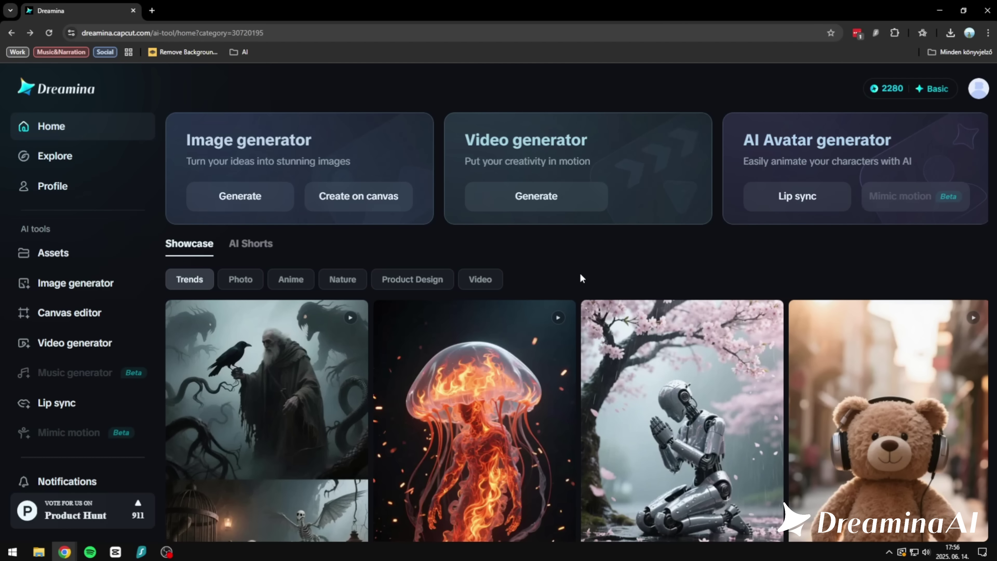
left_click(256, 244)
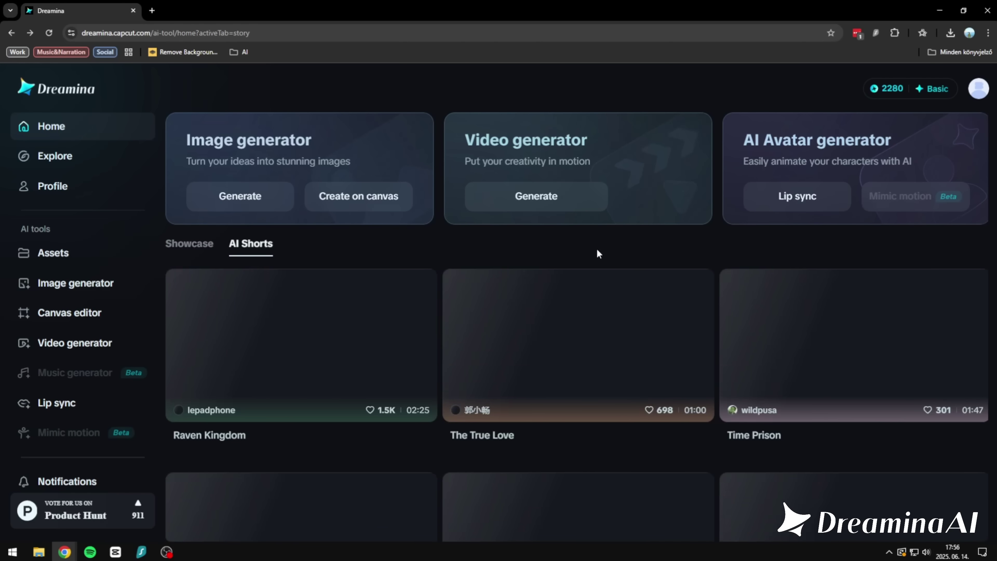
scroll(721, 251, "down", 8)
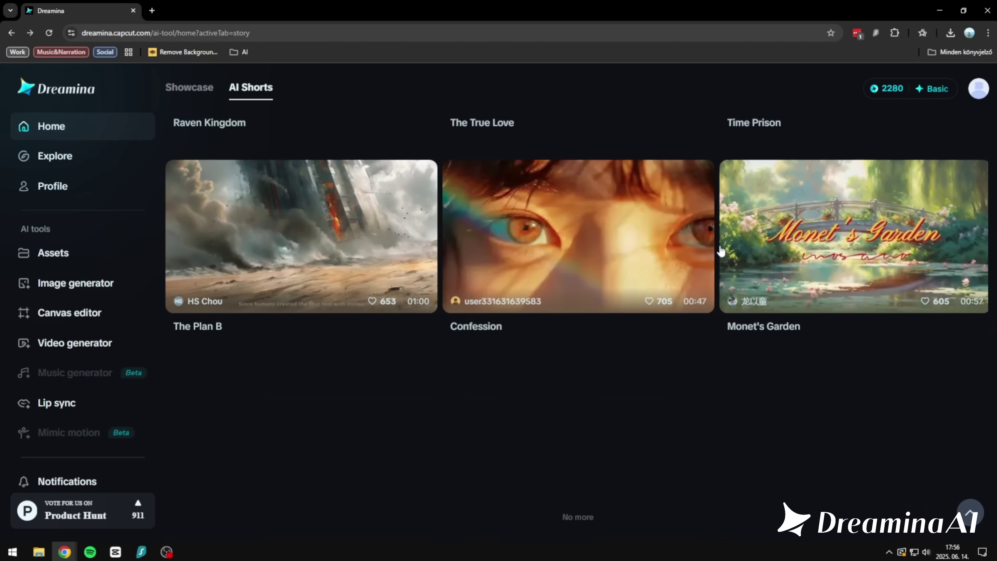
scroll(722, 250, "up", 8)
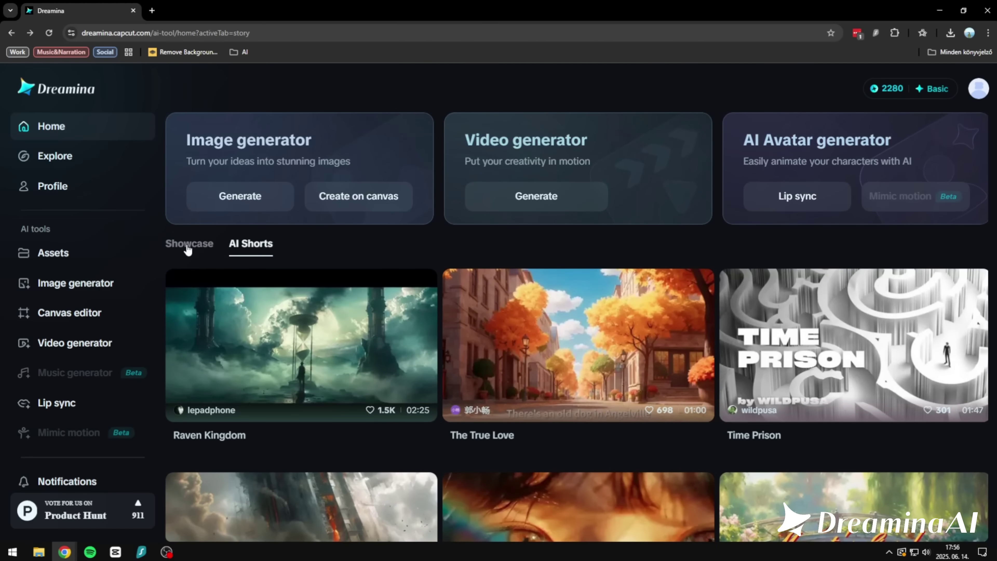
left_click(188, 247)
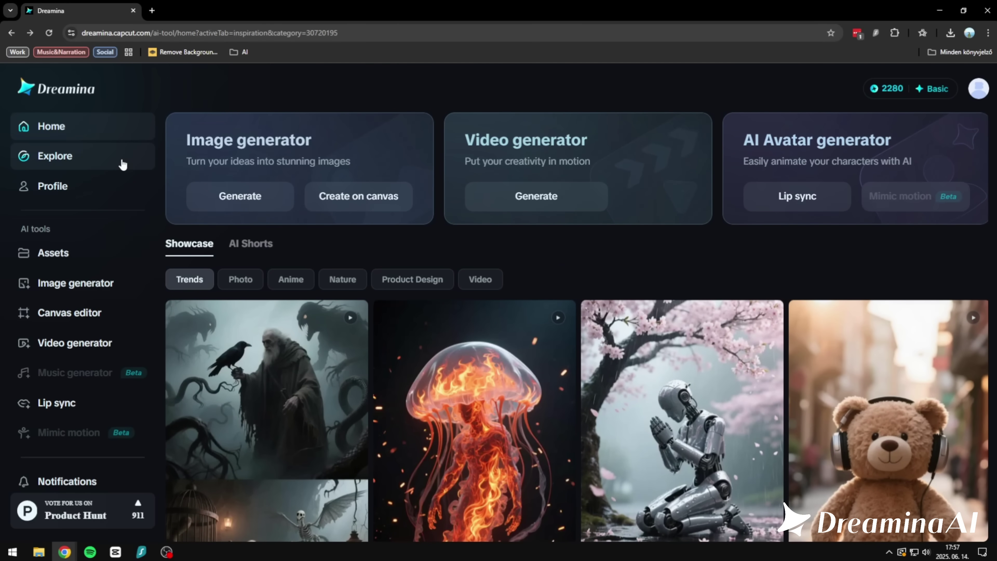
left_click(123, 164)
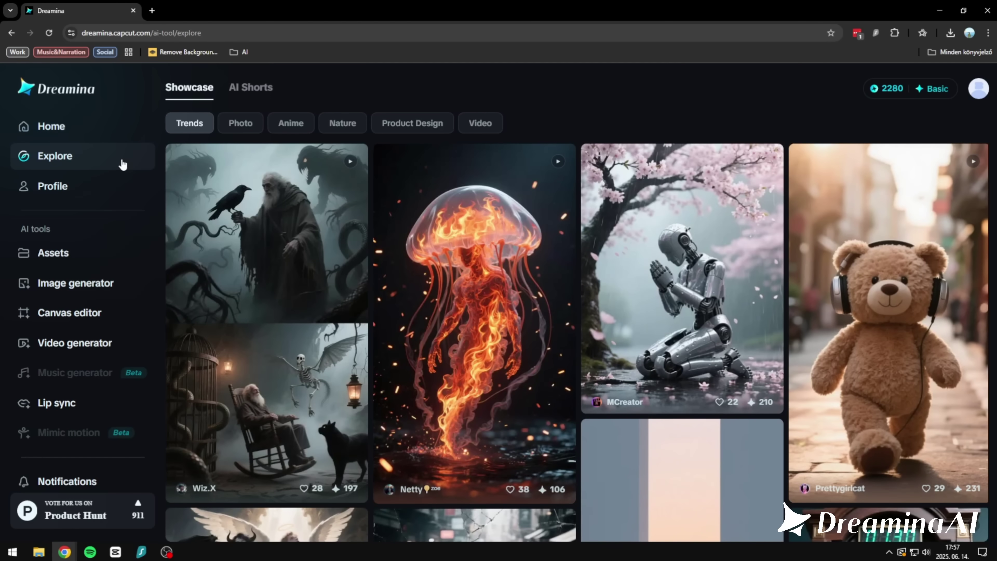
left_click(121, 138)
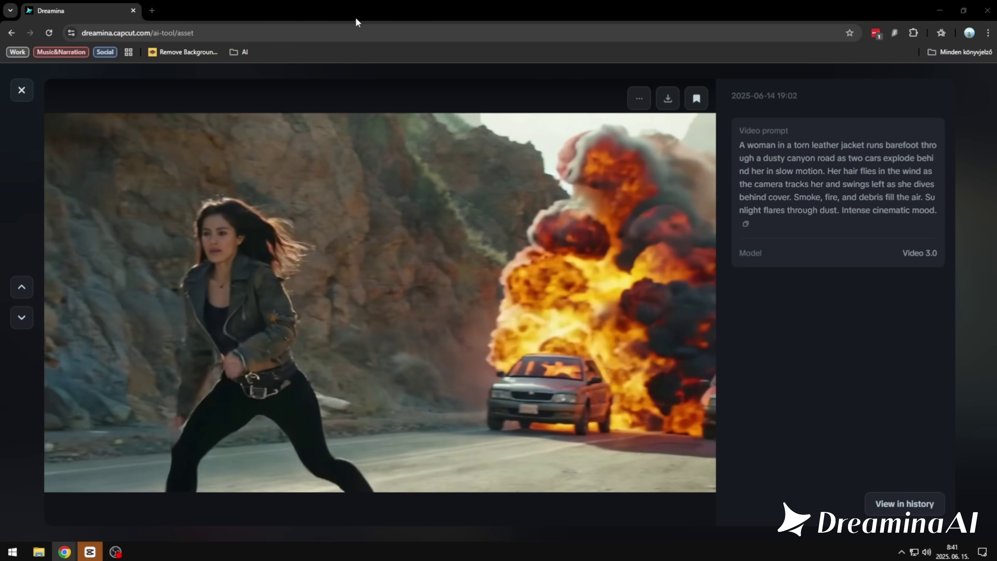
Reload the current asset page from the address bar
left_click(371, 31)
key("Return")
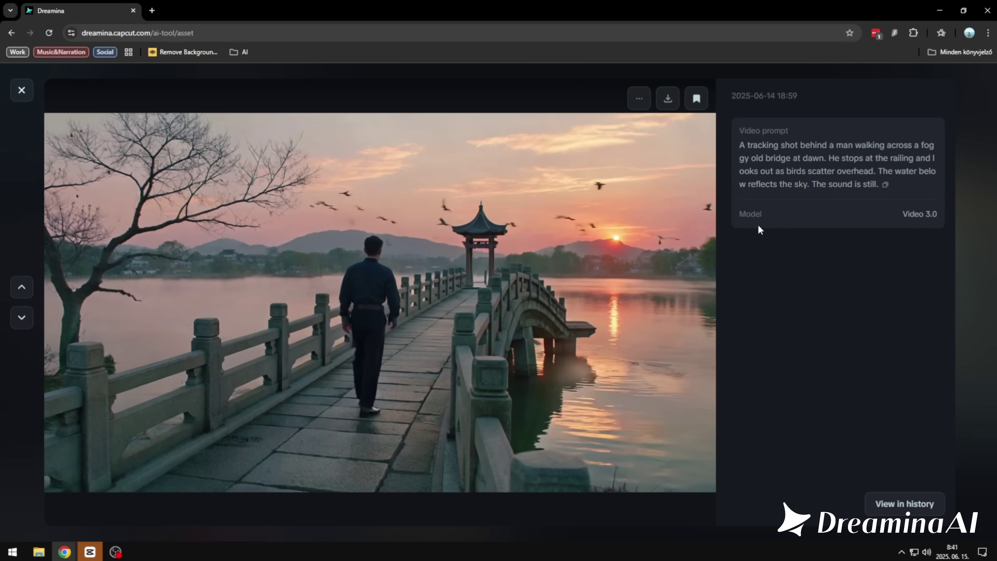
left_click(22, 91)
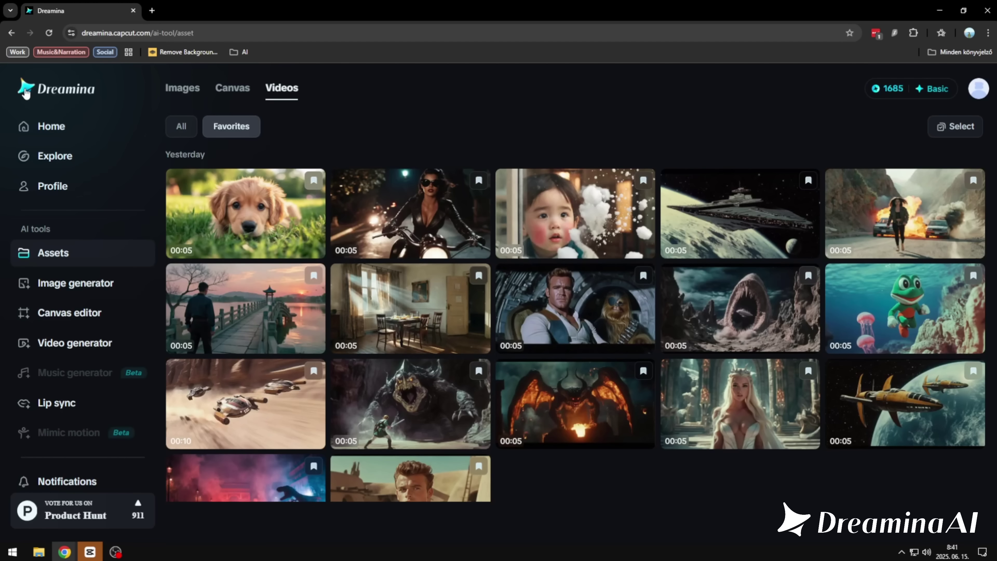
left_click(575, 214)
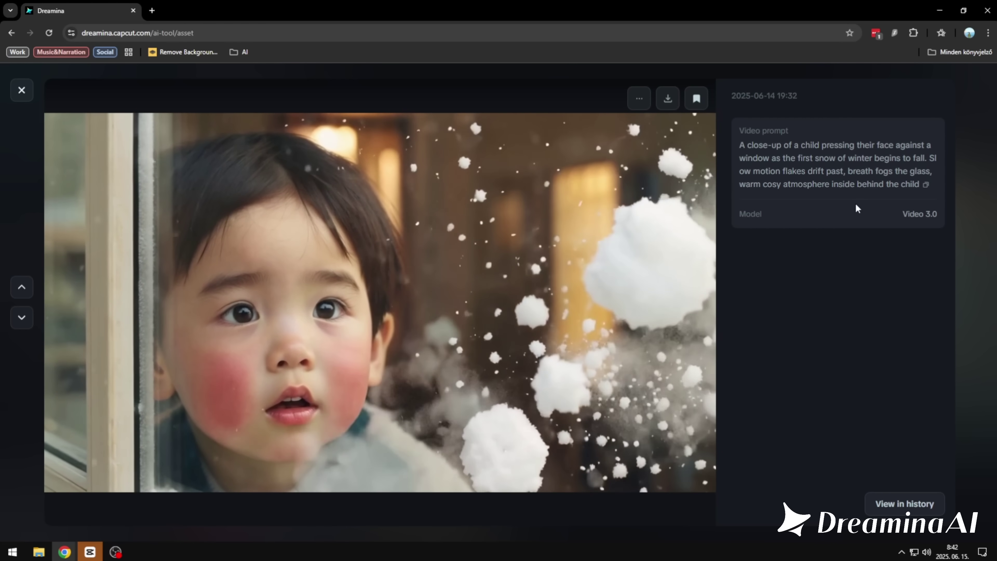
mouse_move(391, 295)
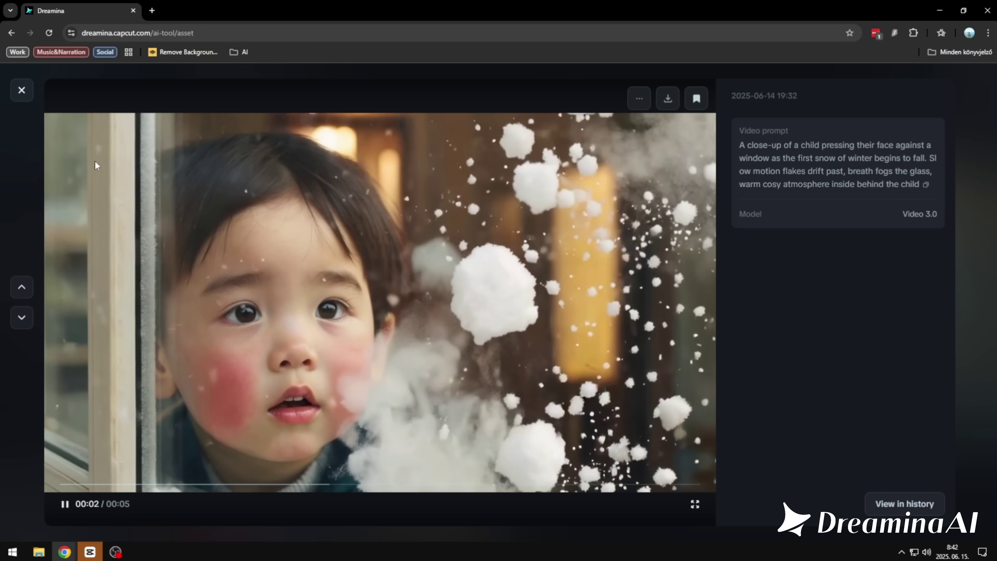
left_click(21, 91)
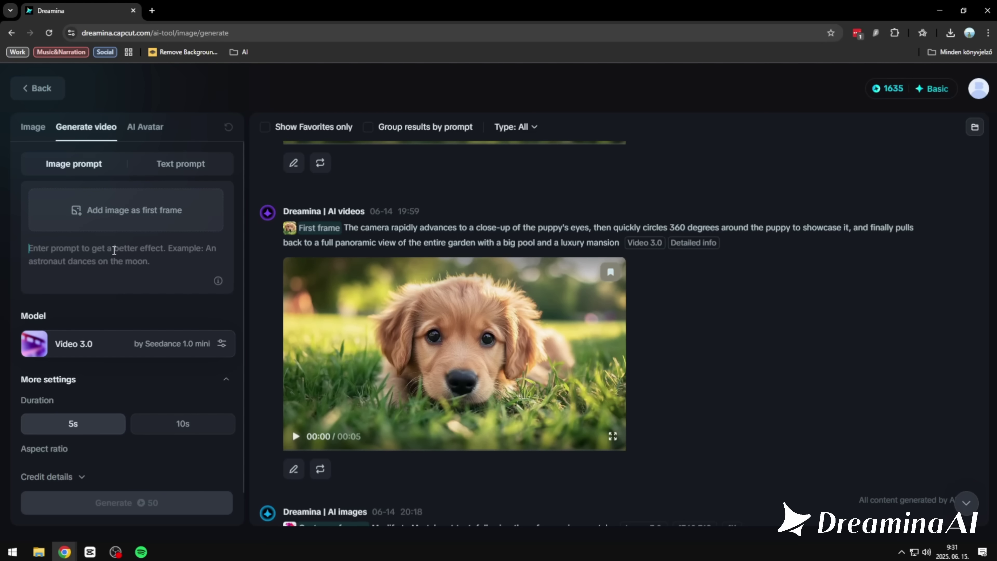
Scroll down the Generate video settings panel and back up
scroll(113, 251, "down", 1)
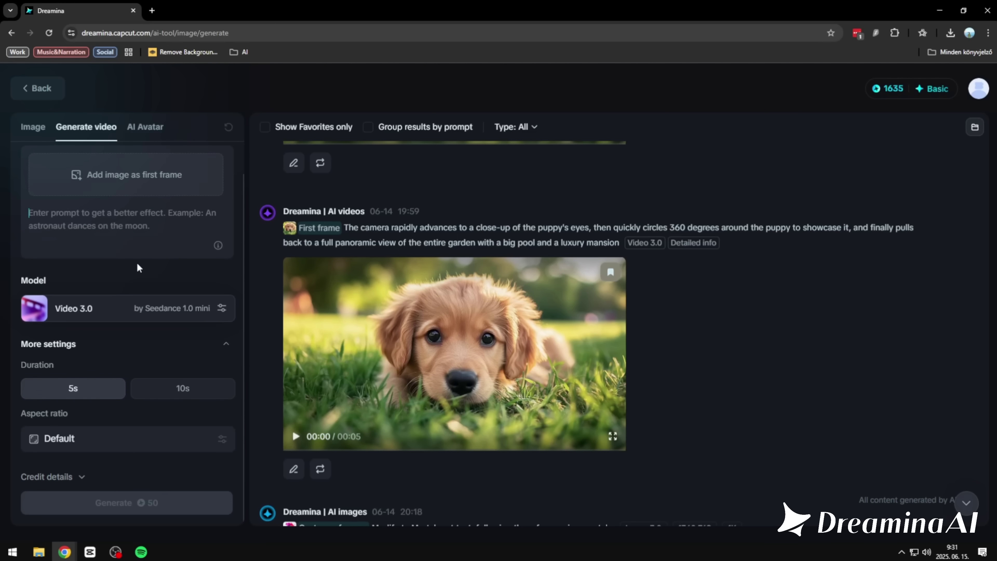
scroll(138, 268, "up", 1)
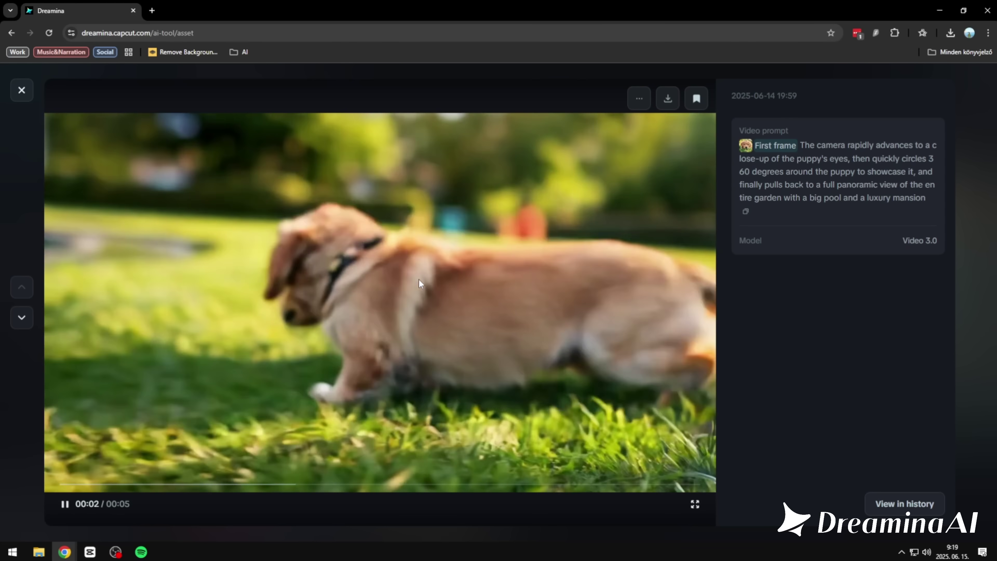
Watch the puppy and starship videos full screen, then close the viewer
left_click(694, 504)
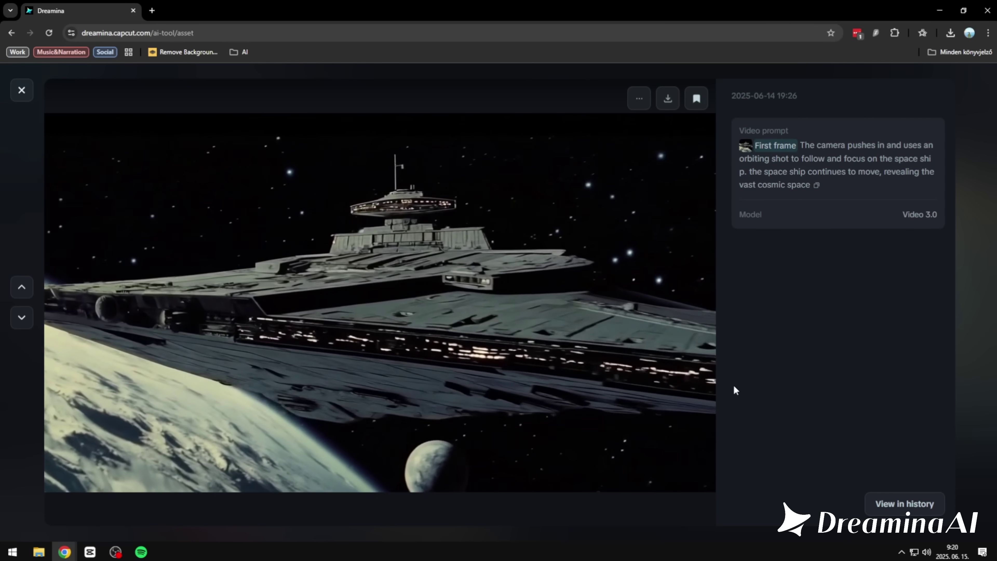
left_click(695, 504)
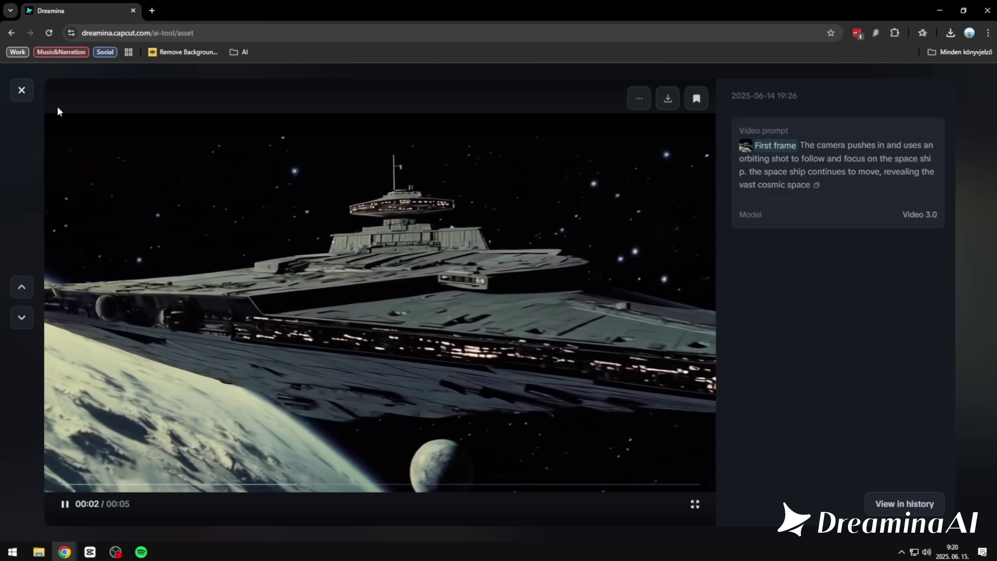
left_click(26, 90)
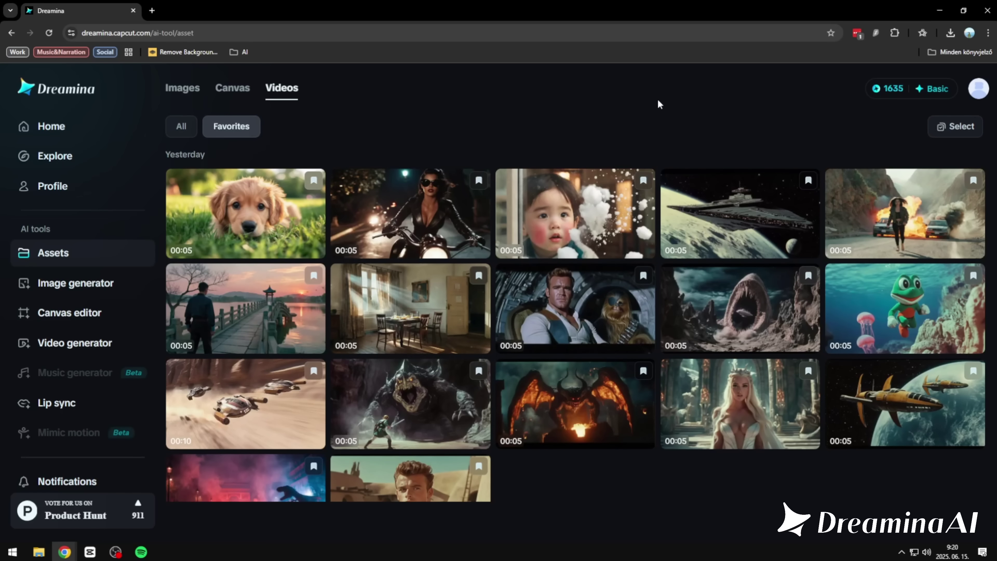
Play the desert speeder race video full screen, pausing and resuming it, then close it
left_click(253, 396)
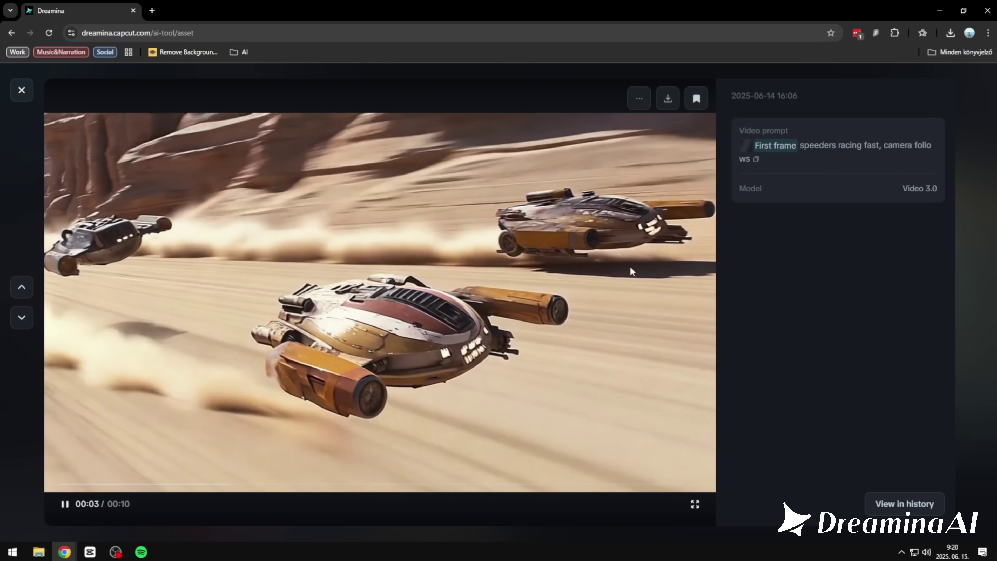
key("space")
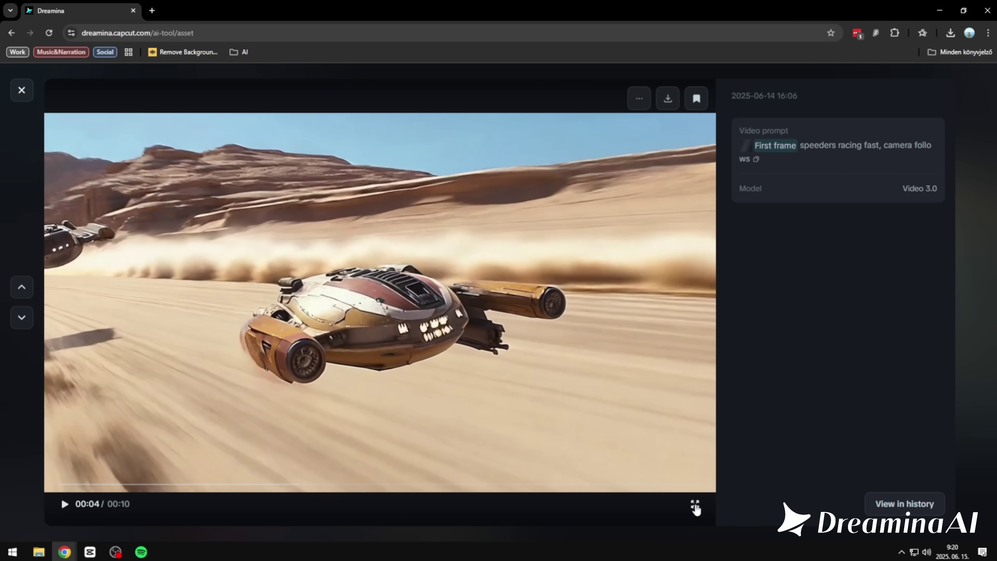
left_click(695, 506)
key("space")
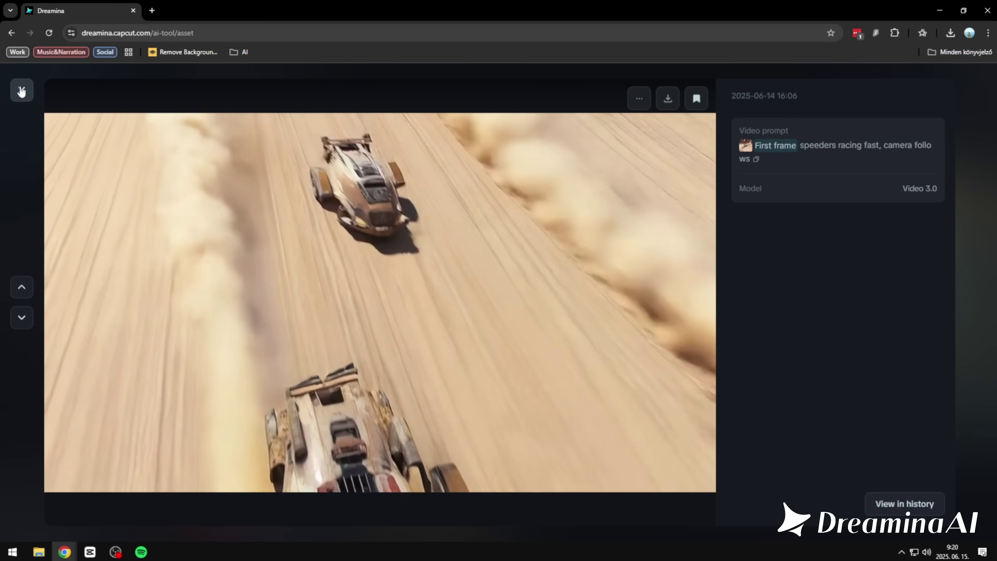
left_click(22, 90)
Open and close the boy-fights-monster video, then watch the T-Rex video full screen
left_click(410, 403)
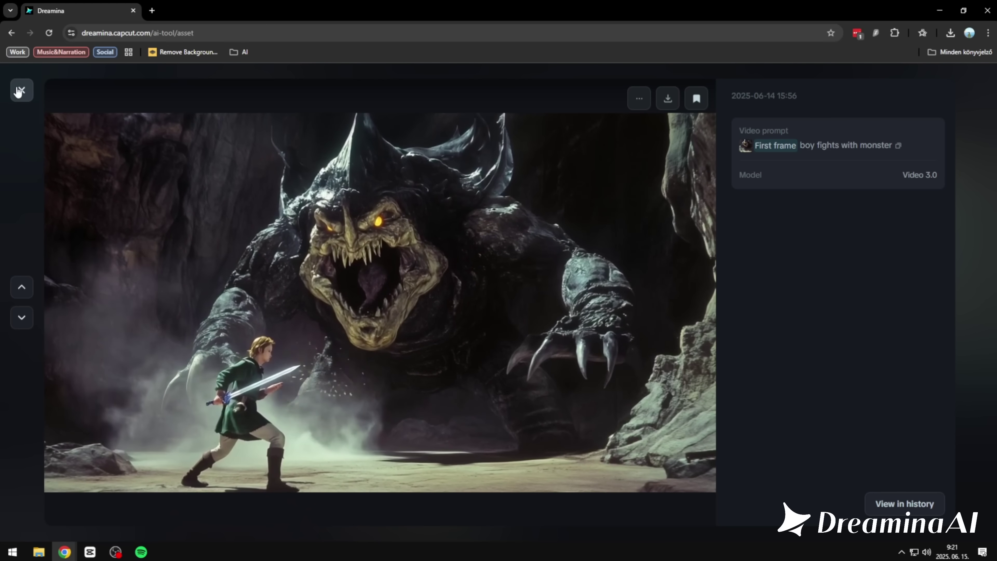
left_click(20, 90)
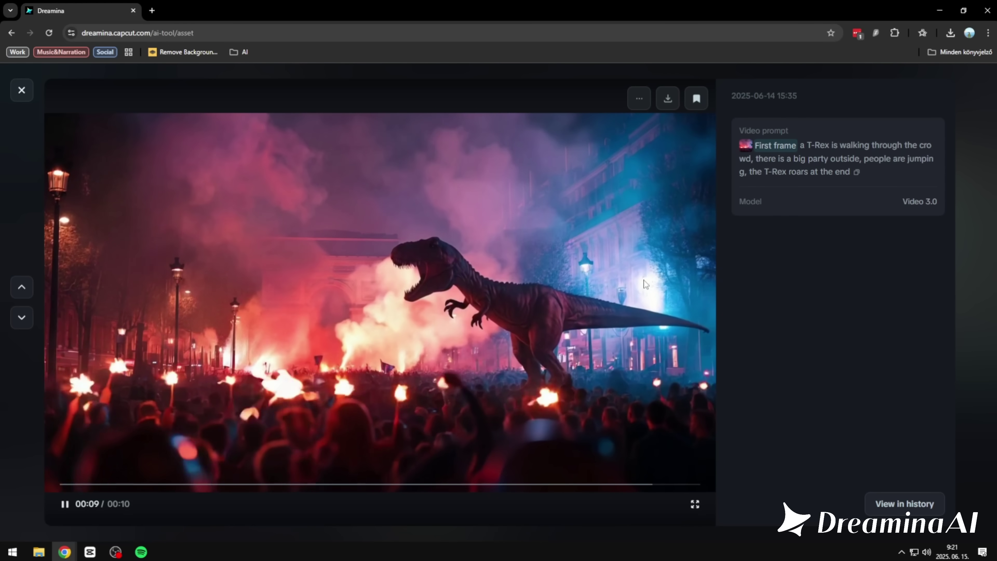
left_click(695, 504)
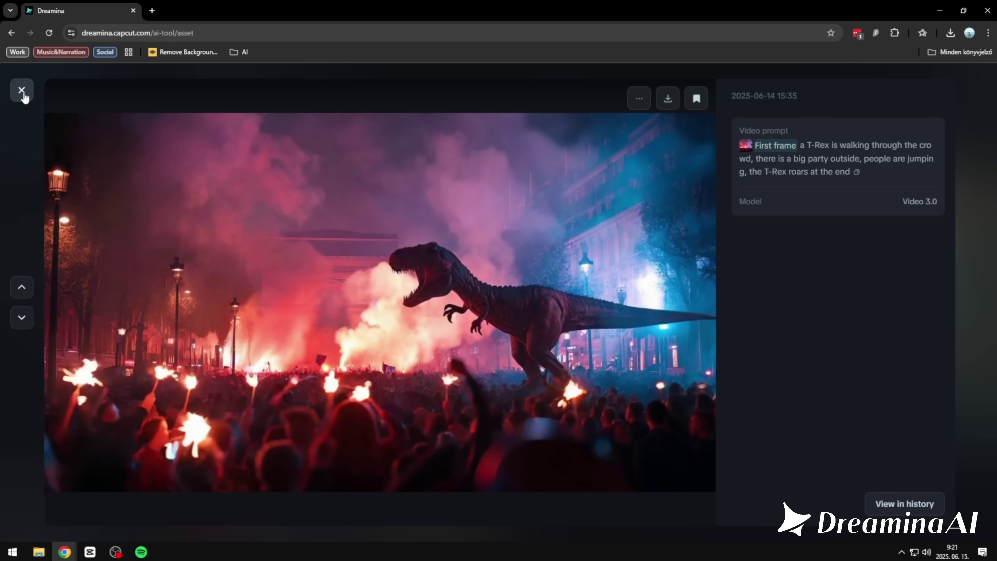
Scroll the viewer past the demon and frog videos to the crowned woman clip
scroll(713, 335, "up", 1)
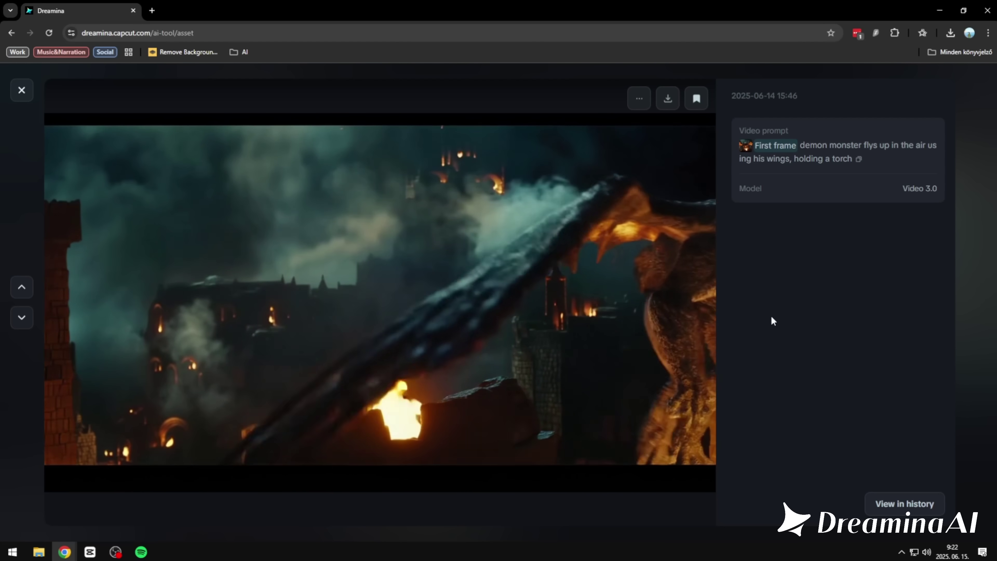
scroll(785, 273, "up", 1)
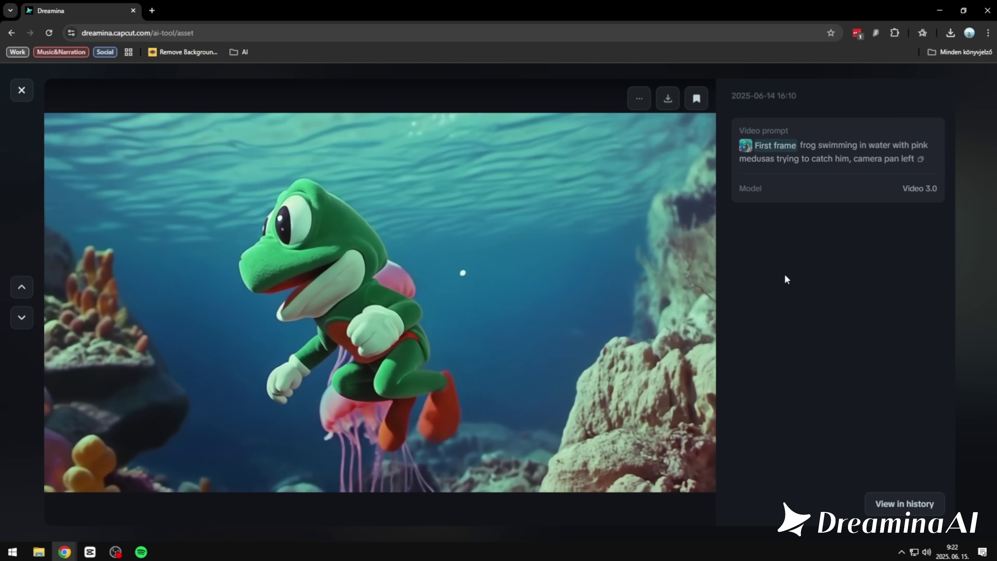
mouse_move(548, 320)
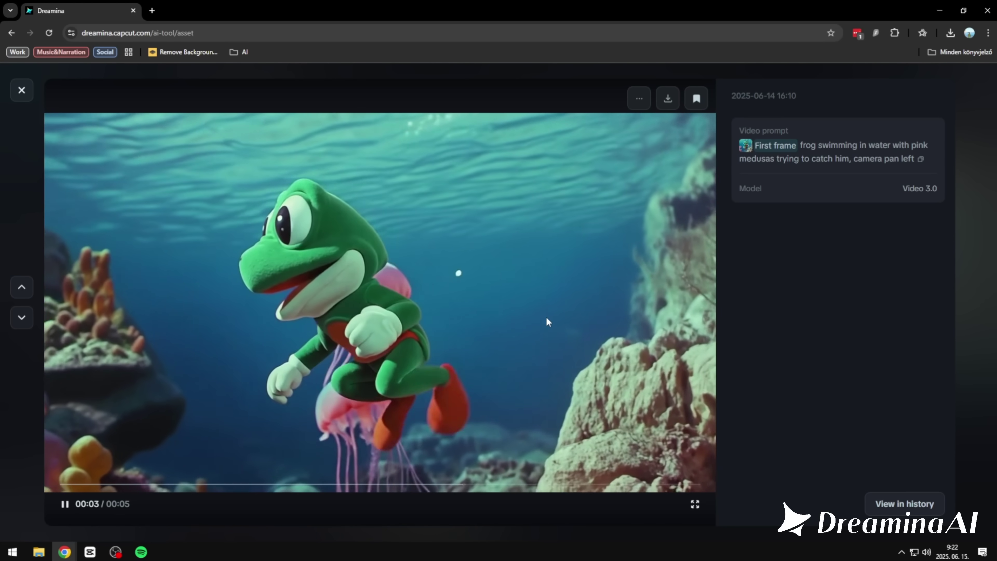
scroll(548, 321, "down", 1)
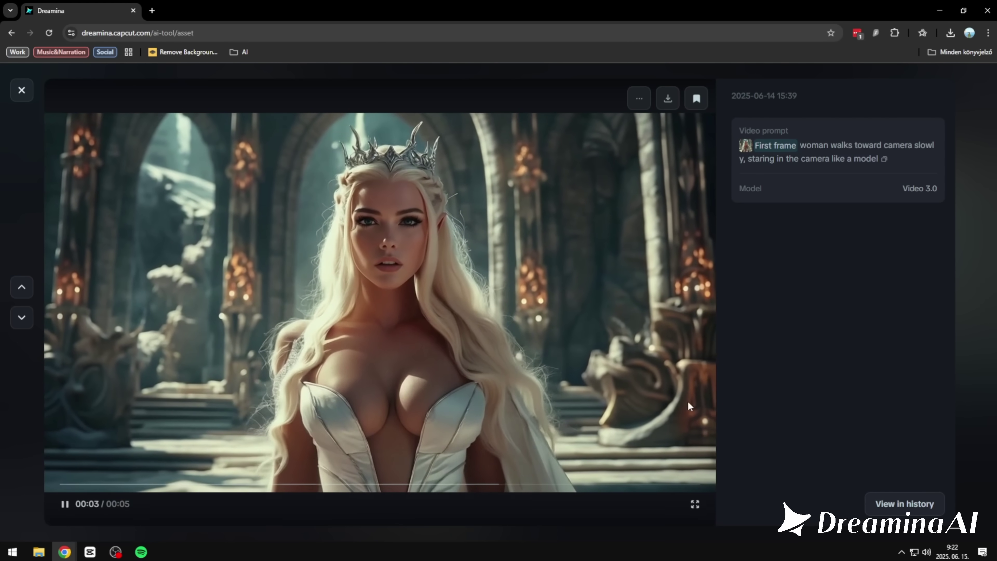
Play the elf queen video full screen, then exit full screen
left_click(695, 504)
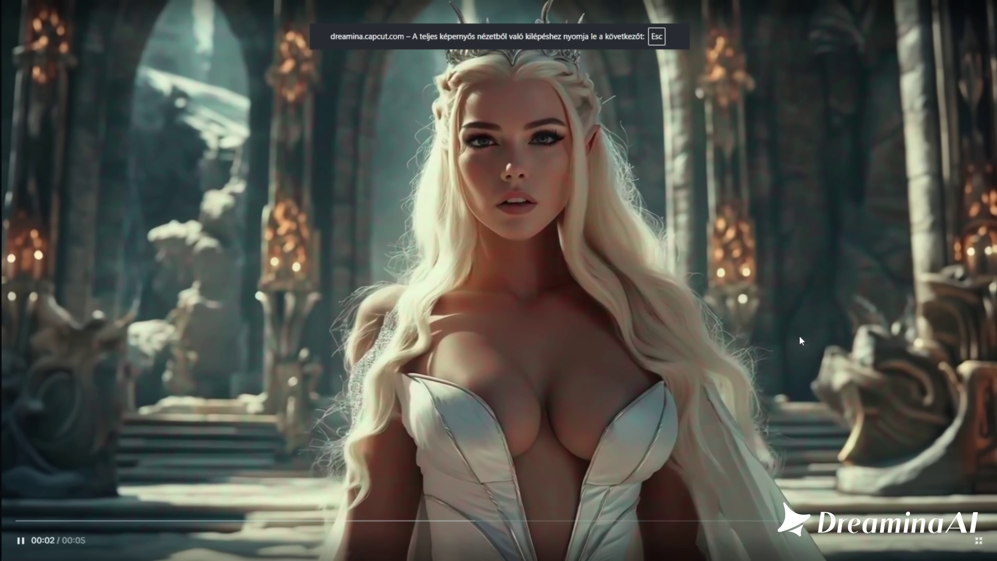
key("Escape")
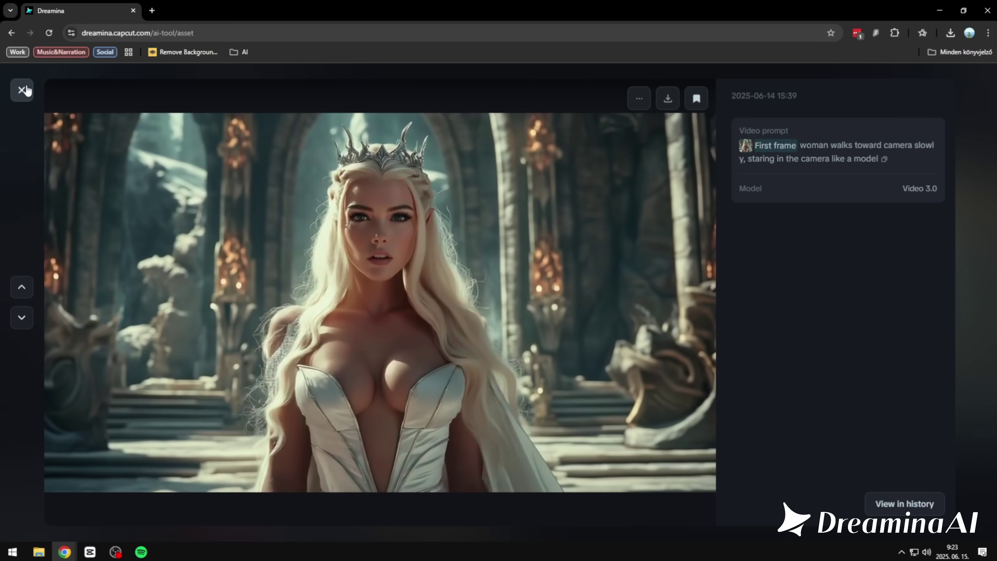
Close the elf queen video, view the night-time motorcycle rider clip, then close it
left_click(22, 90)
left_click(447, 200)
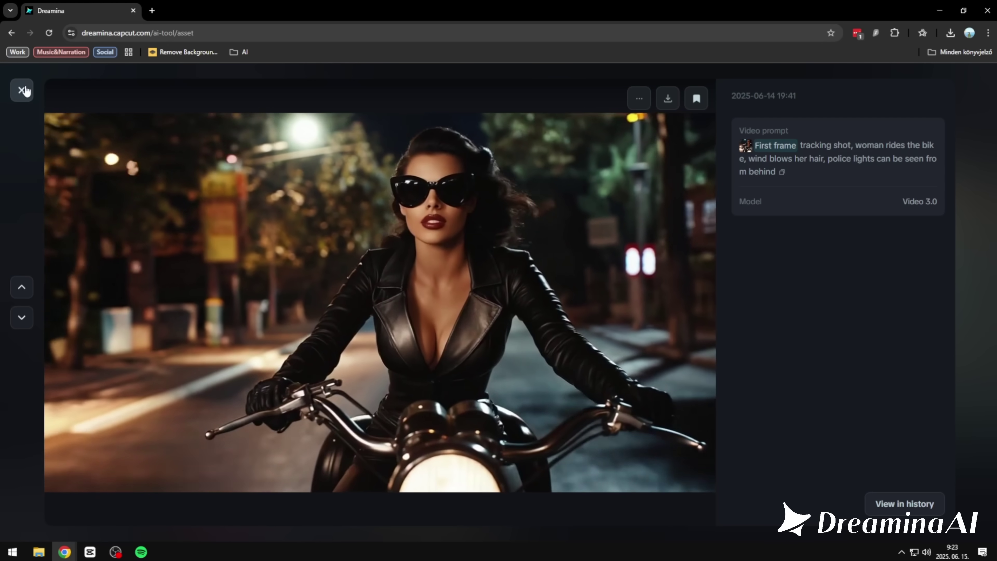
left_click(23, 89)
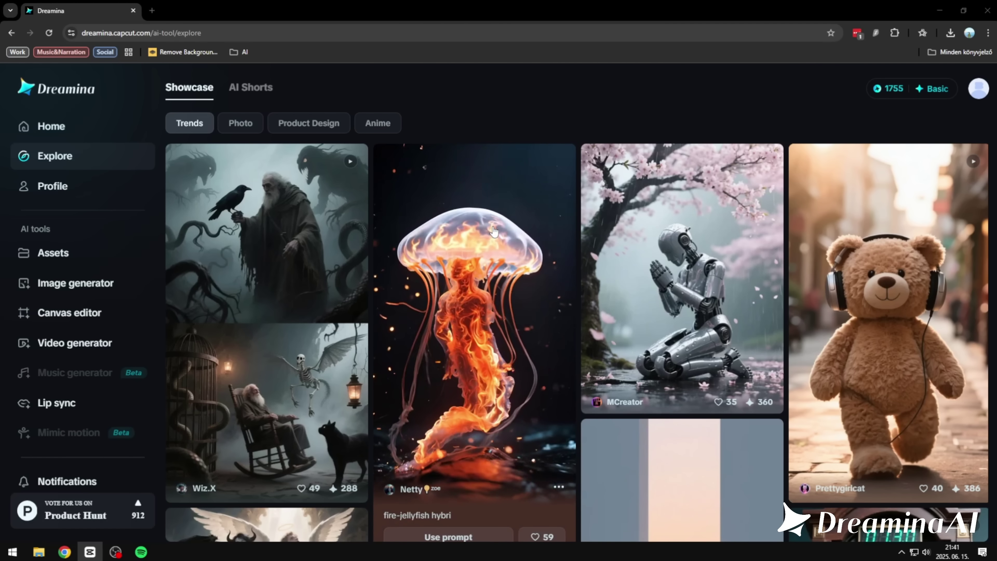
scroll(494, 232, "down", 1)
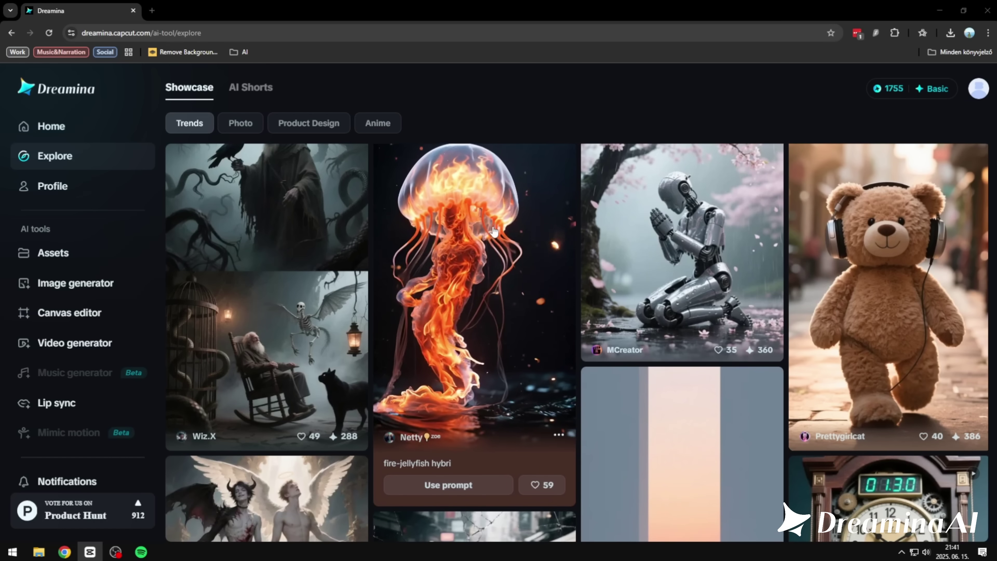
mouse_move(898, 267)
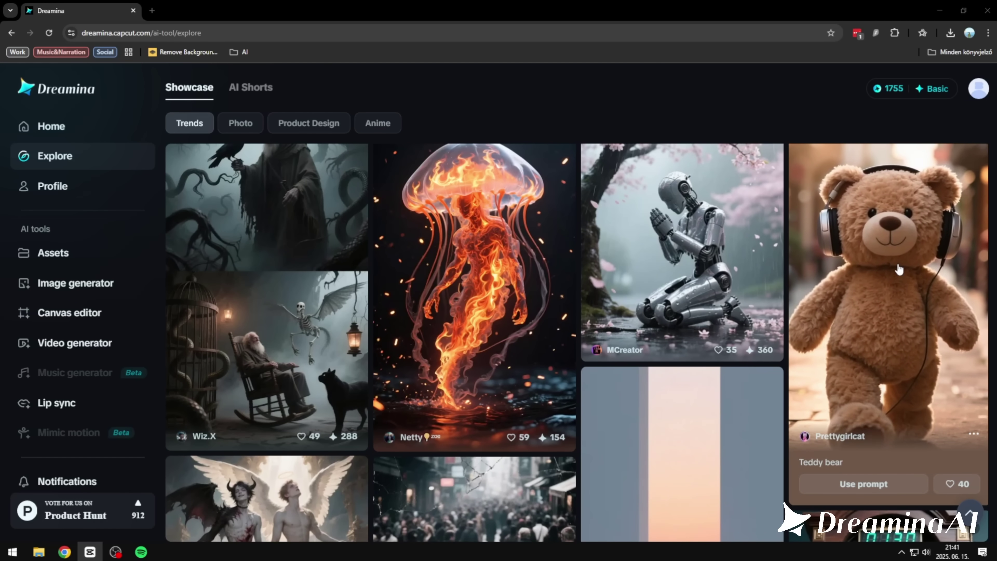
scroll(495, 265, "down", 5)
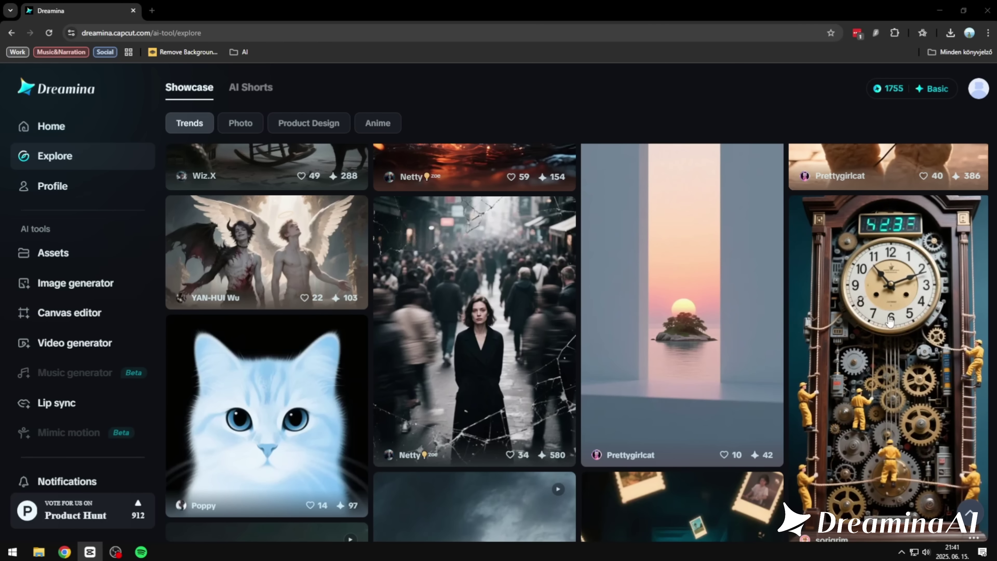
scroll(890, 321, "down", 1)
scroll(278, 216, "down", 3)
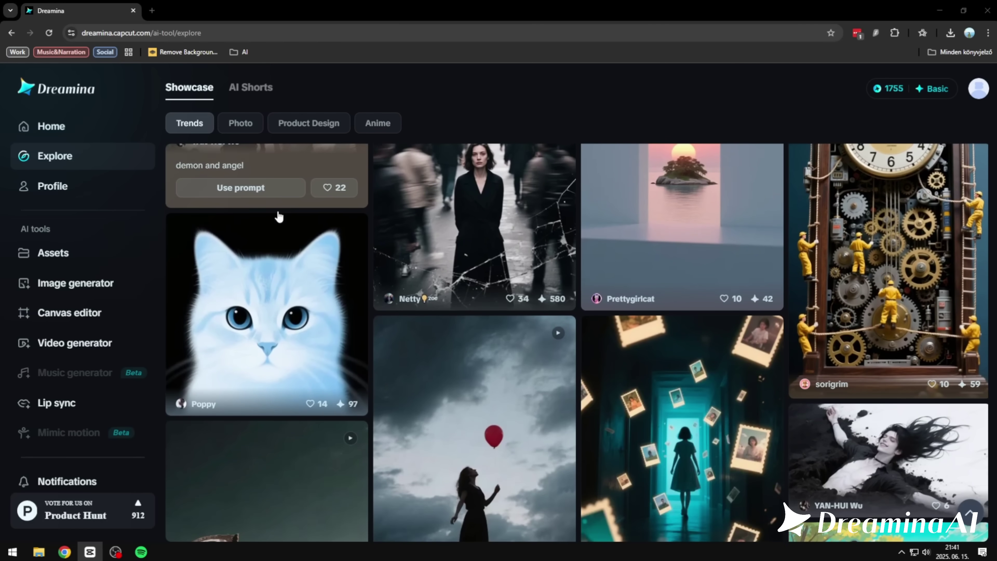
scroll(500, 364, "down", 3)
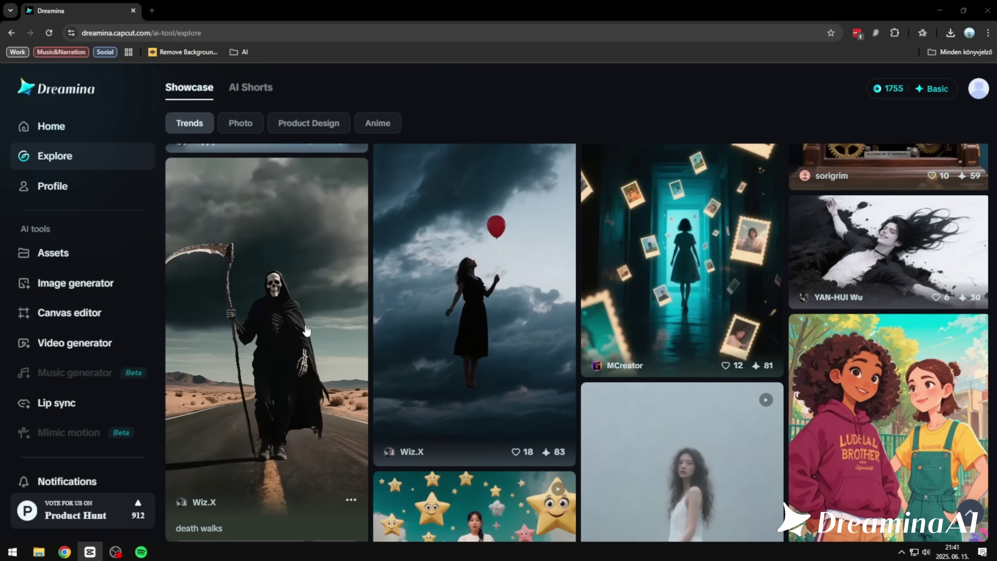
scroll(306, 330, "down", 5)
scroll(457, 263, "up", 1)
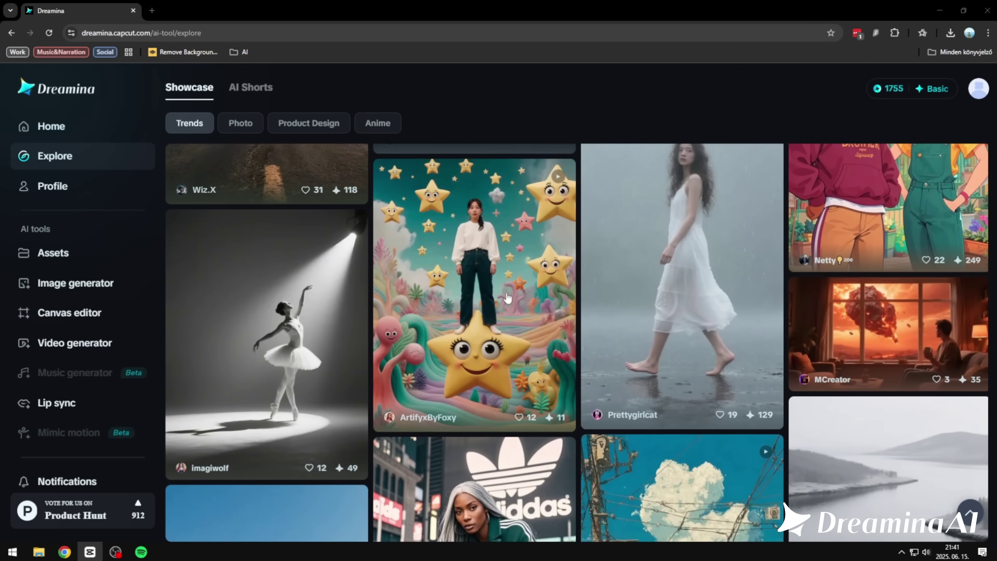
scroll(507, 297, "down", 5)
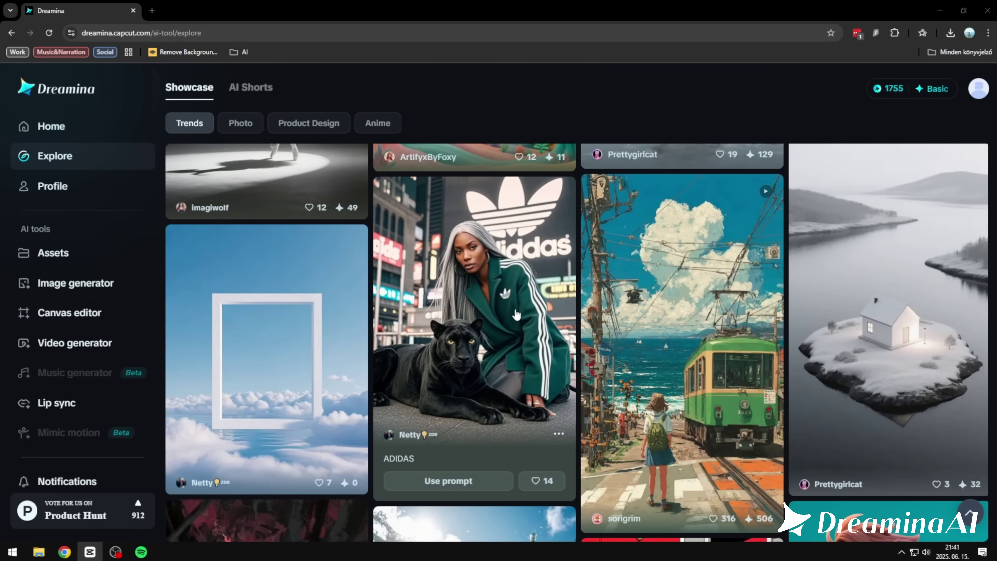
scroll(515, 314, "down", 7)
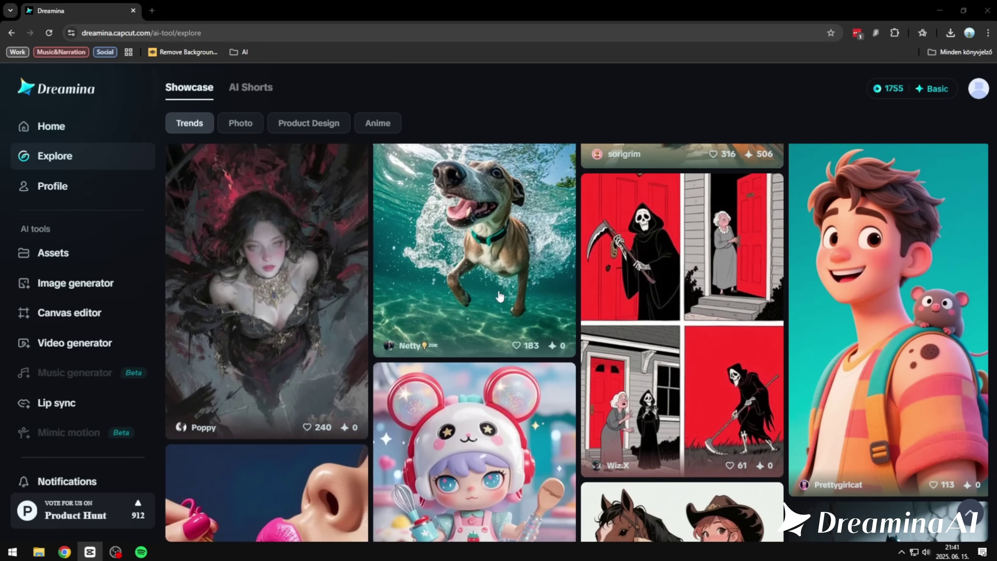
mouse_move(500, 296)
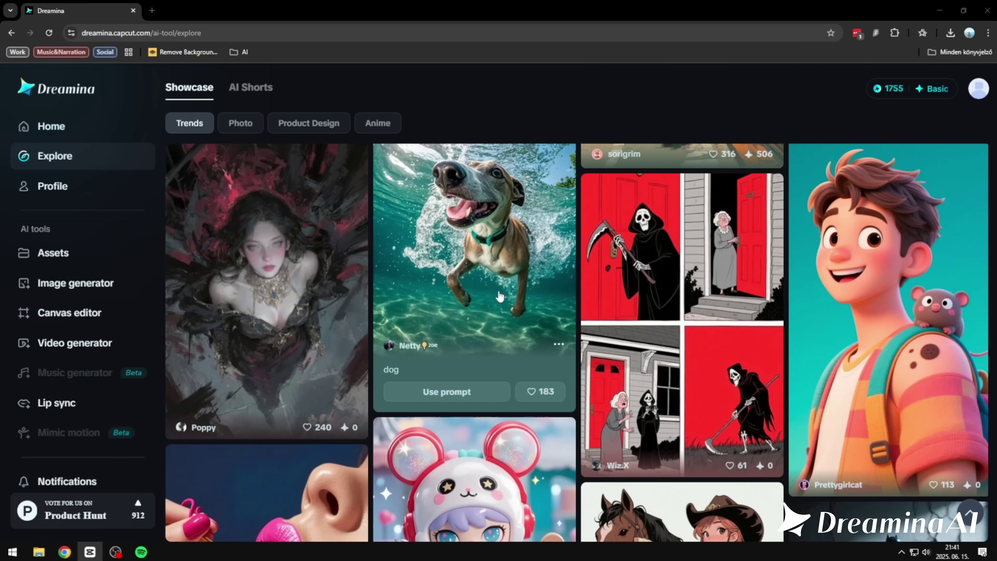
scroll(500, 296, "down", 6)
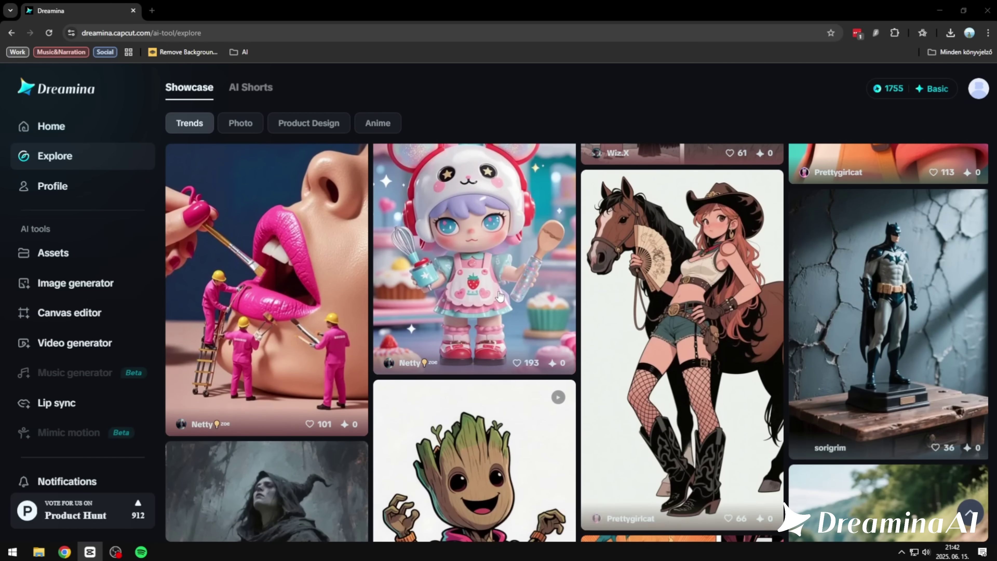
scroll(500, 296, "down", 4)
scroll(903, 316, "down", 2)
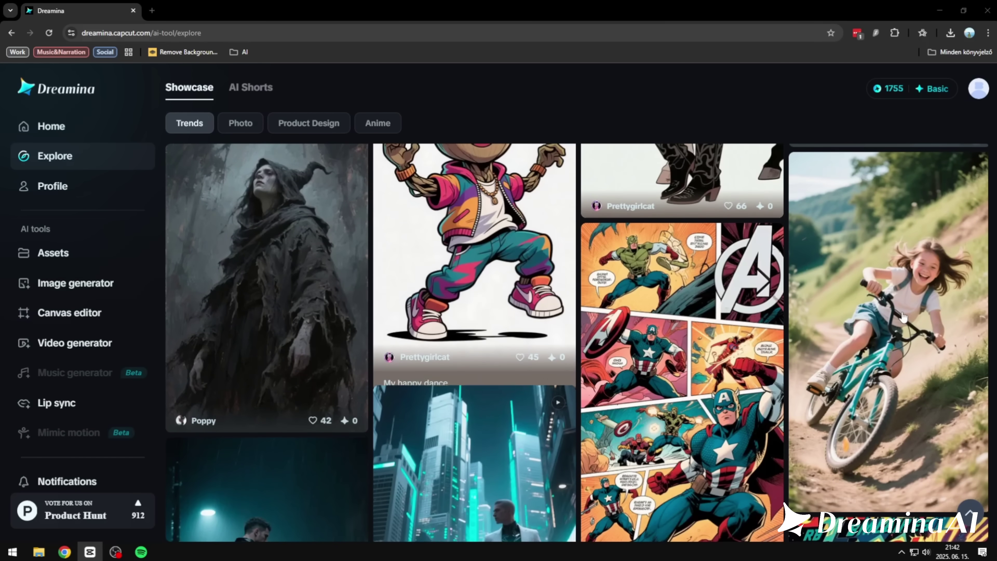
mouse_move(903, 317)
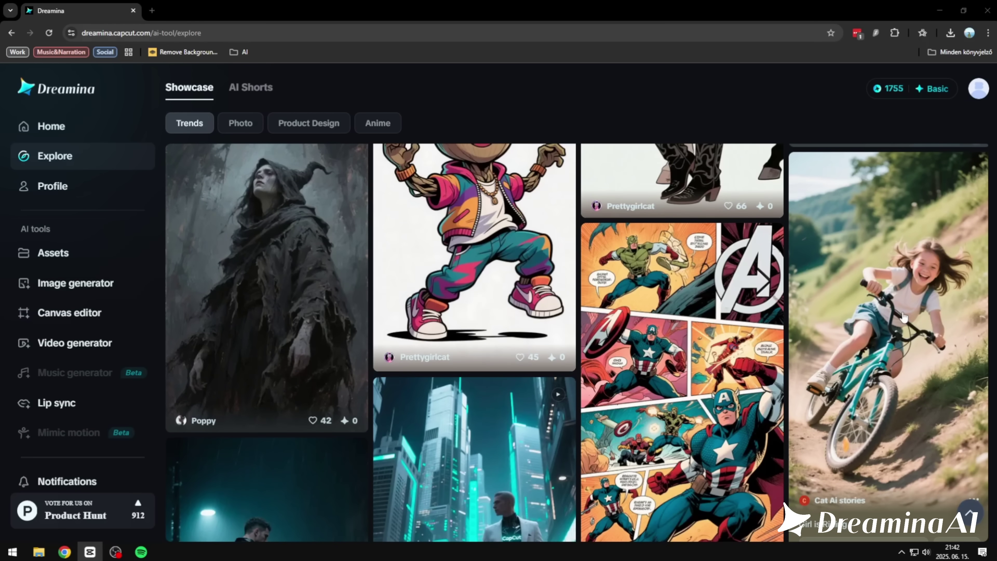
scroll(903, 316, "down", 8)
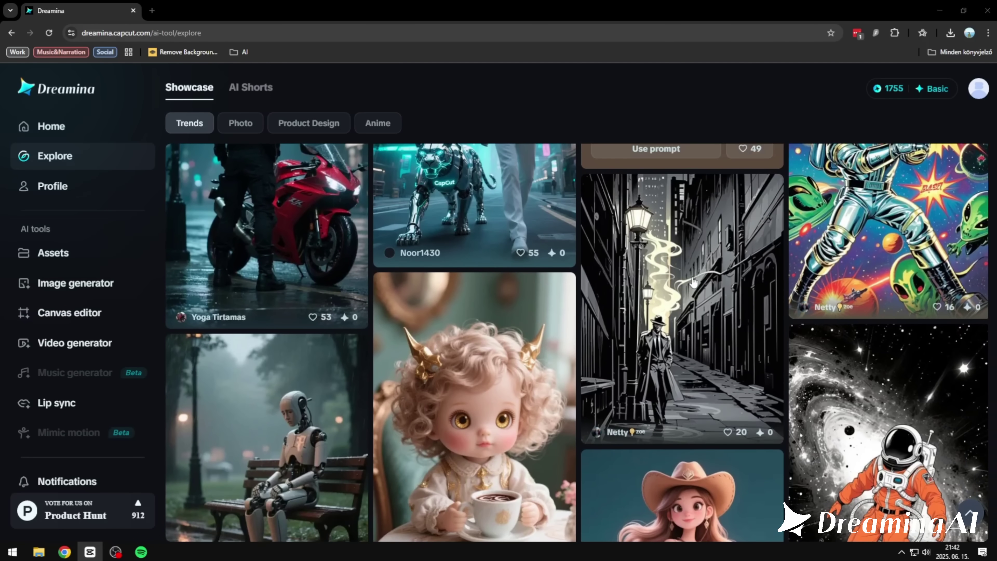
scroll(693, 282, "down", 5)
mouse_move(683, 298)
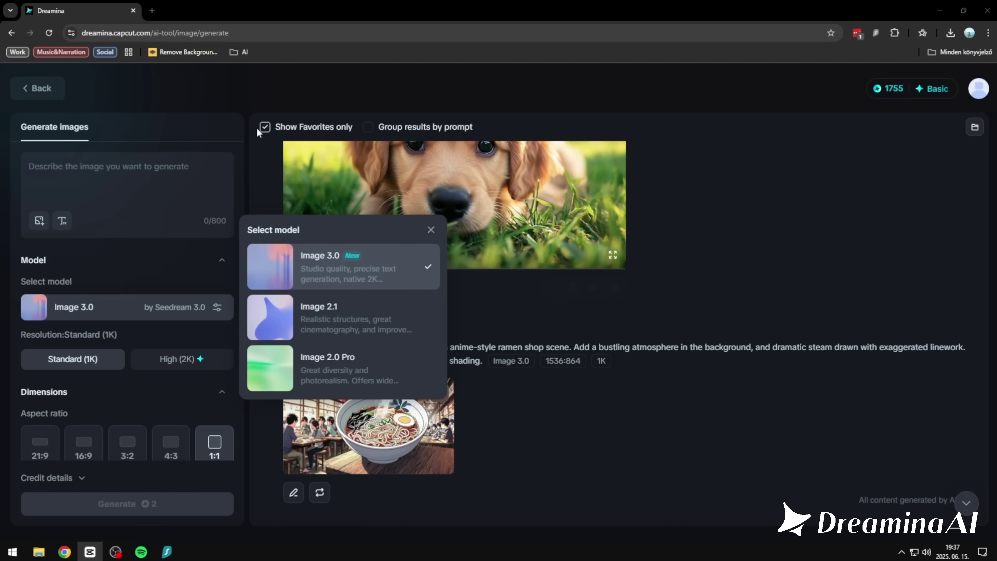
Close and reopen the image model list, keeping Image 3.0 selected
left_click(246, 112)
left_click(84, 308)
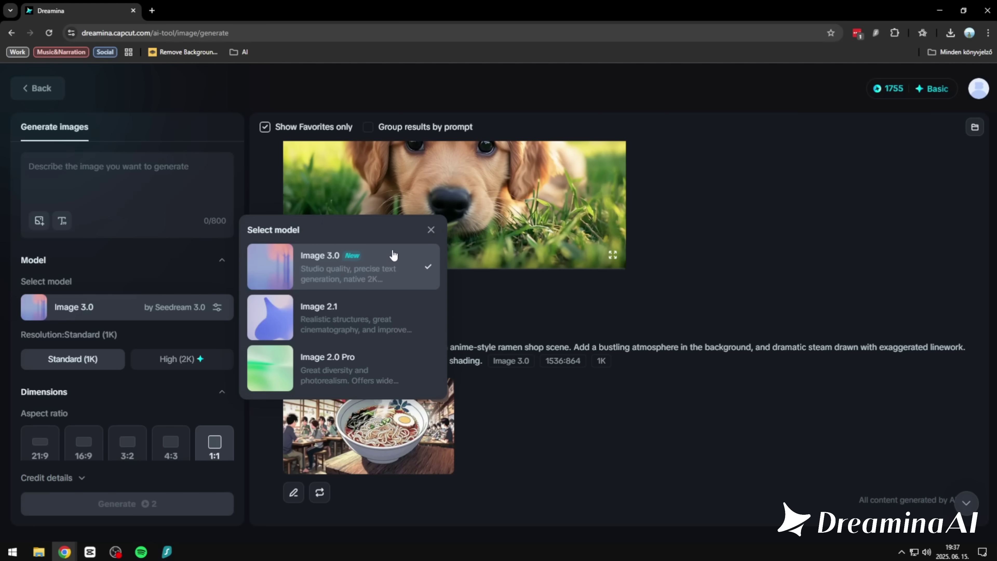
Keep Image 3.0 and set output to High (2K) at 16:9, giving 2560 × 1440
left_click(236, 190)
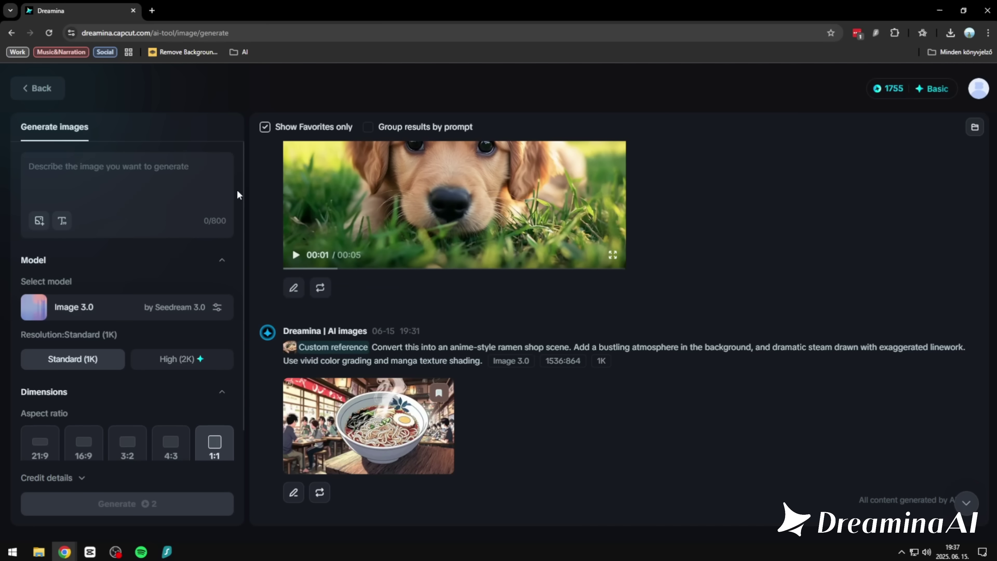
scroll(238, 193, "down", 1)
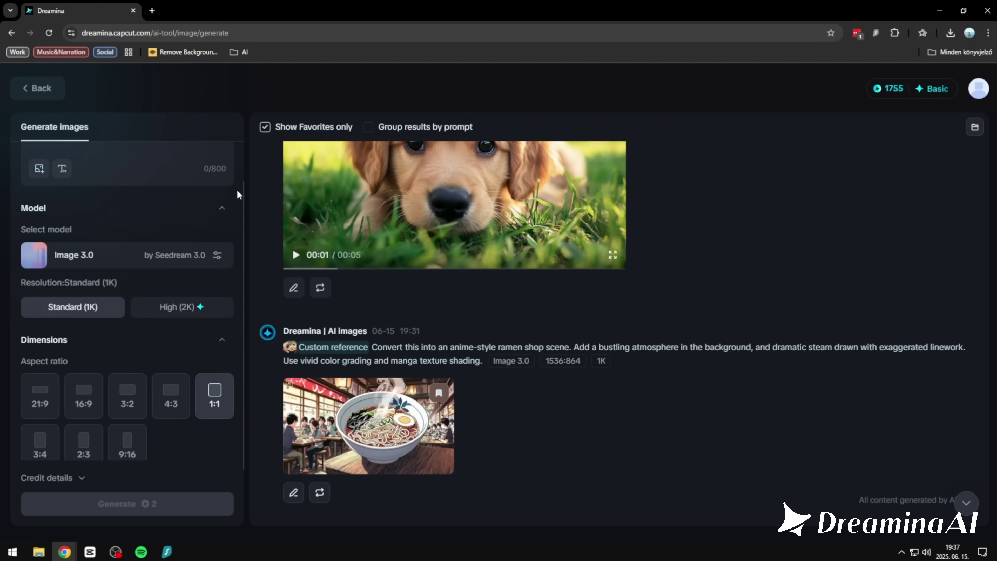
scroll(237, 189, "down", 1)
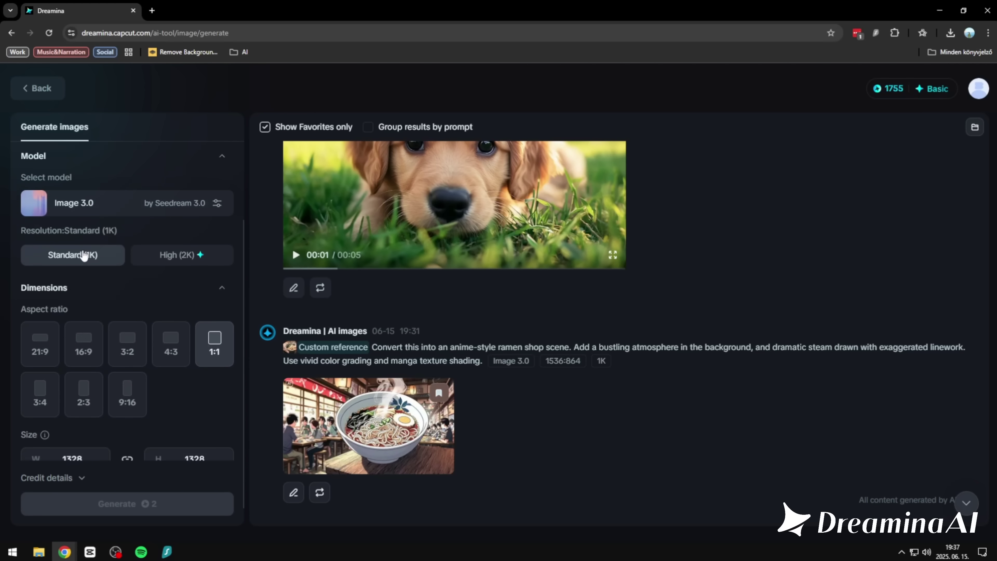
mouse_move(190, 256)
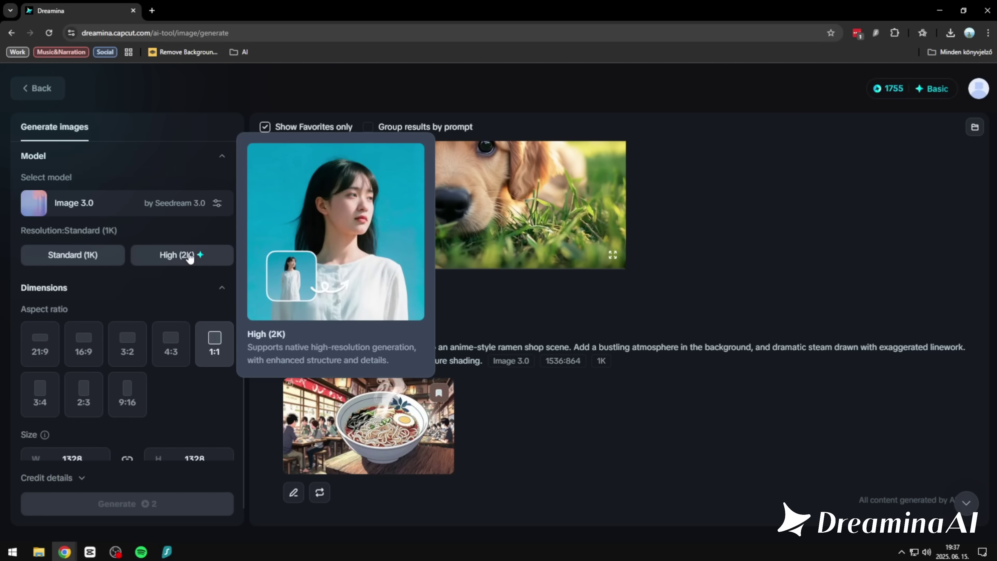
left_click(190, 256)
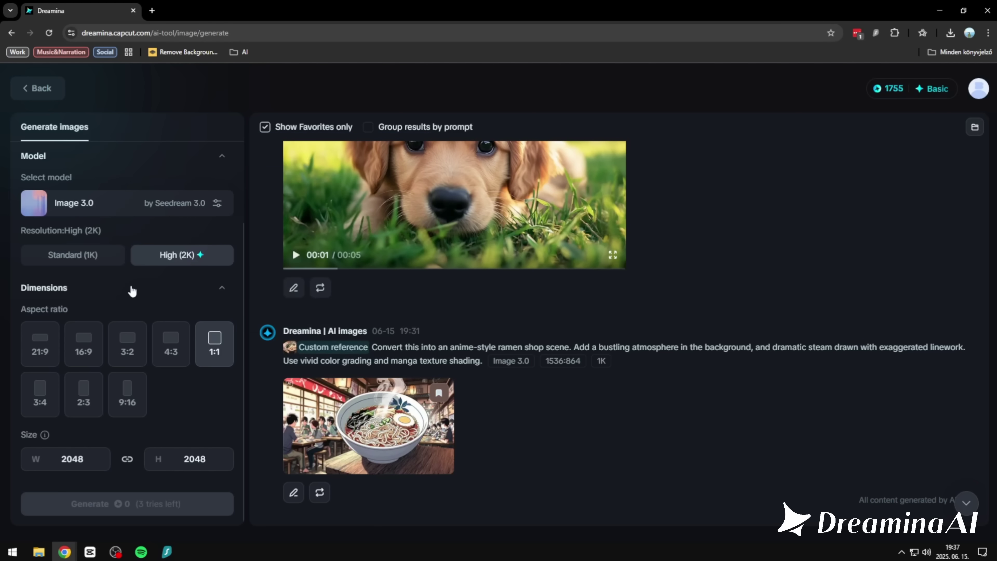
left_click(132, 291)
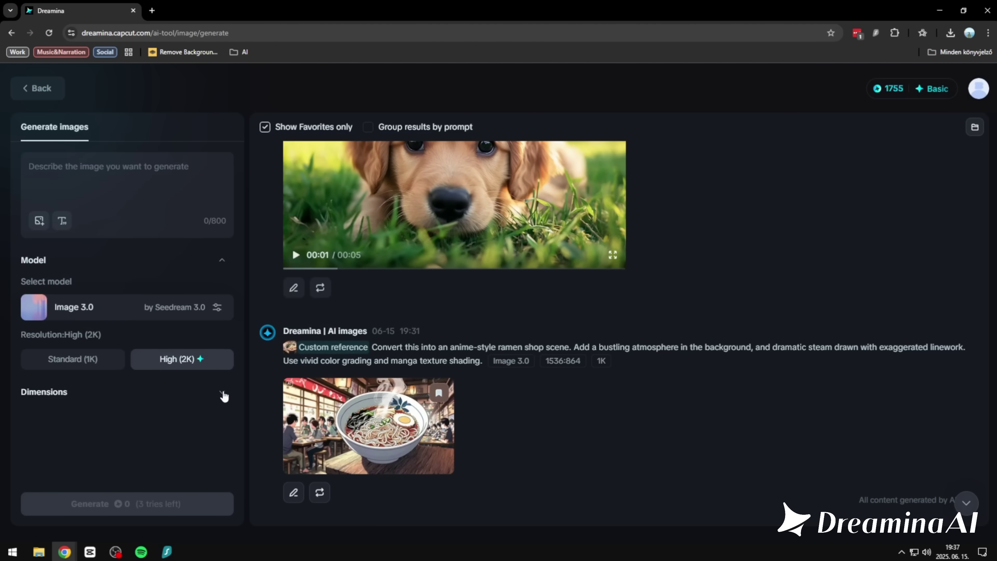
left_click(225, 396)
scroll(130, 373, "down", 3)
left_click(84, 340)
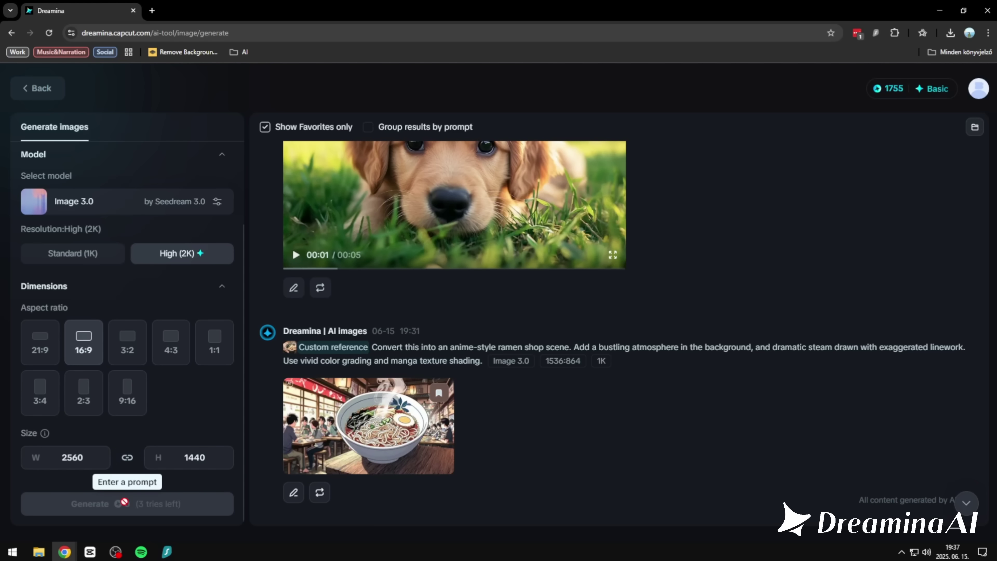
scroll(123, 460, "up", 3)
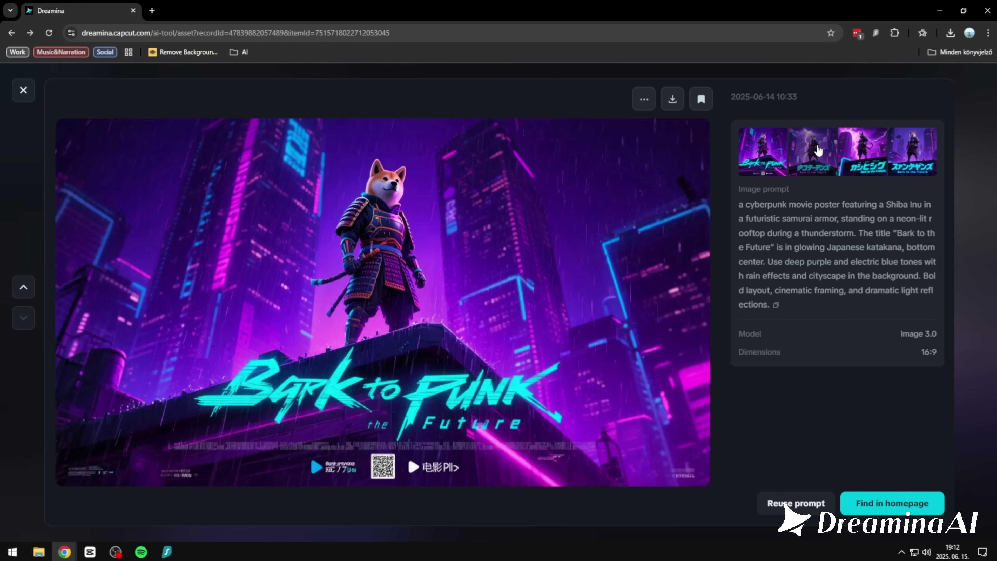
Show the second, katakana-titled Bark to the Future poster, then the third variant
left_click(817, 150)
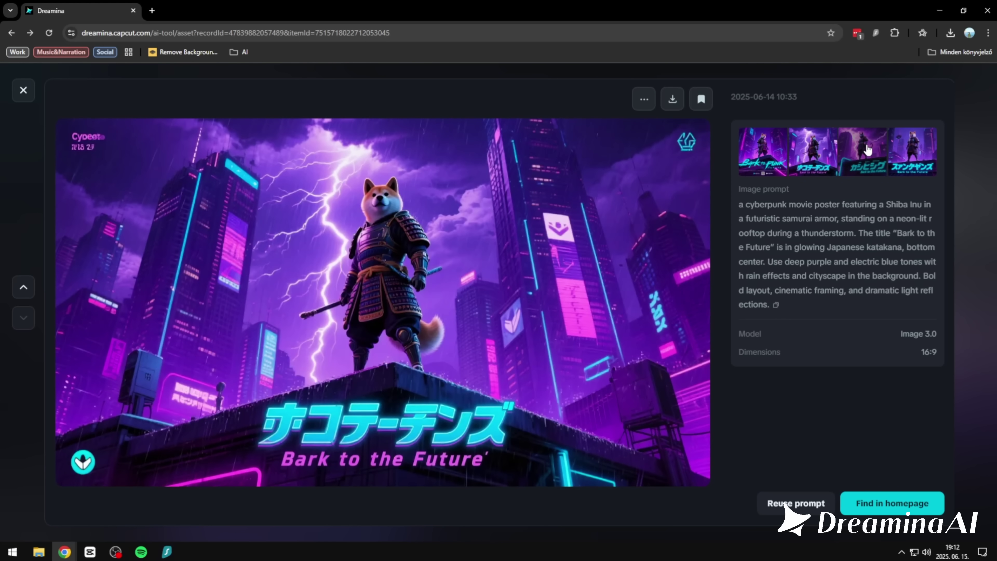
left_click(867, 150)
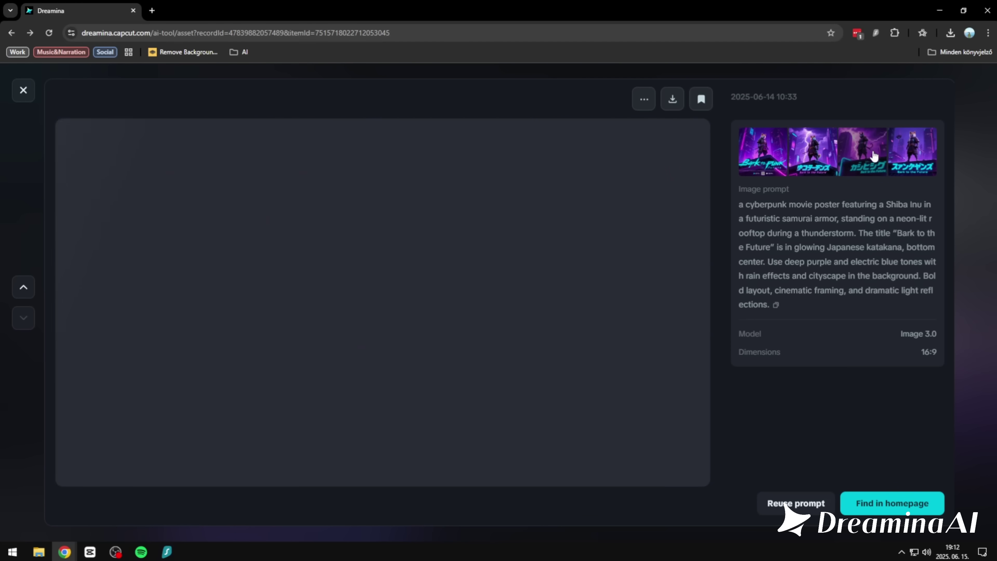
Show the fourth Bark to the Future variant, then open The Fellowship of the Cat results
left_click(903, 153)
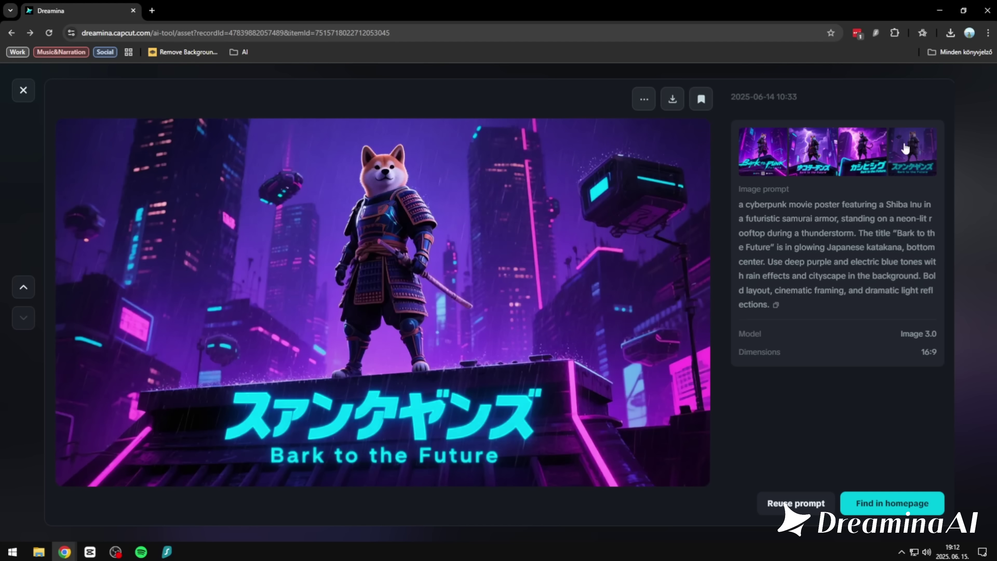
left_click(25, 90)
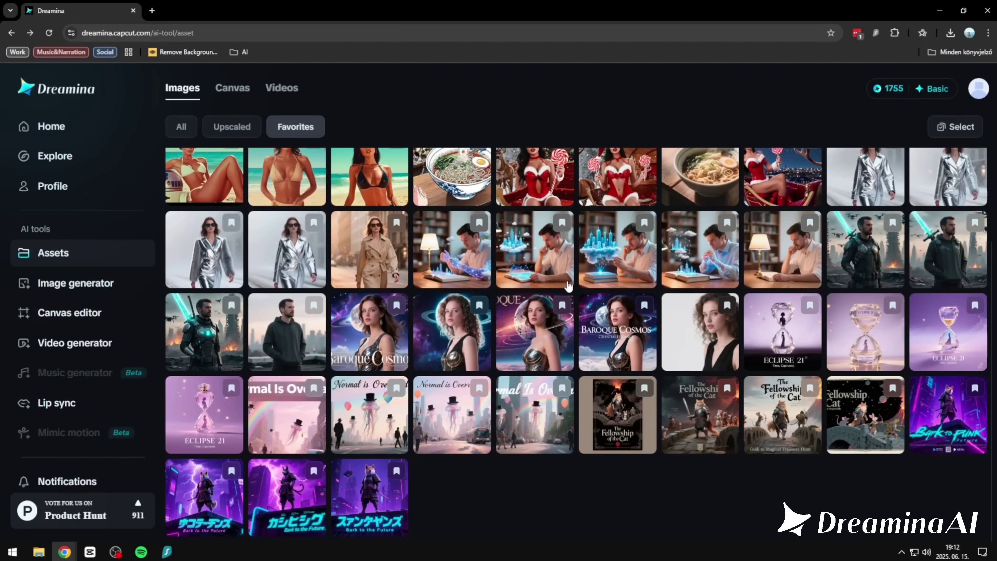
left_click(618, 422)
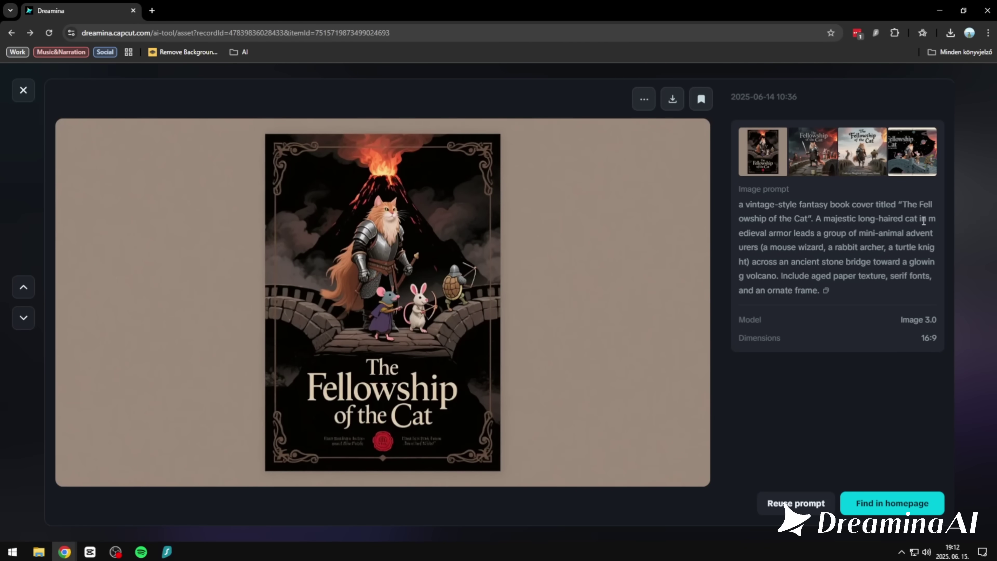
Step through the second, third and fourth Fellowship of the Cat variants
mouse_move(651, 249)
left_click(817, 148)
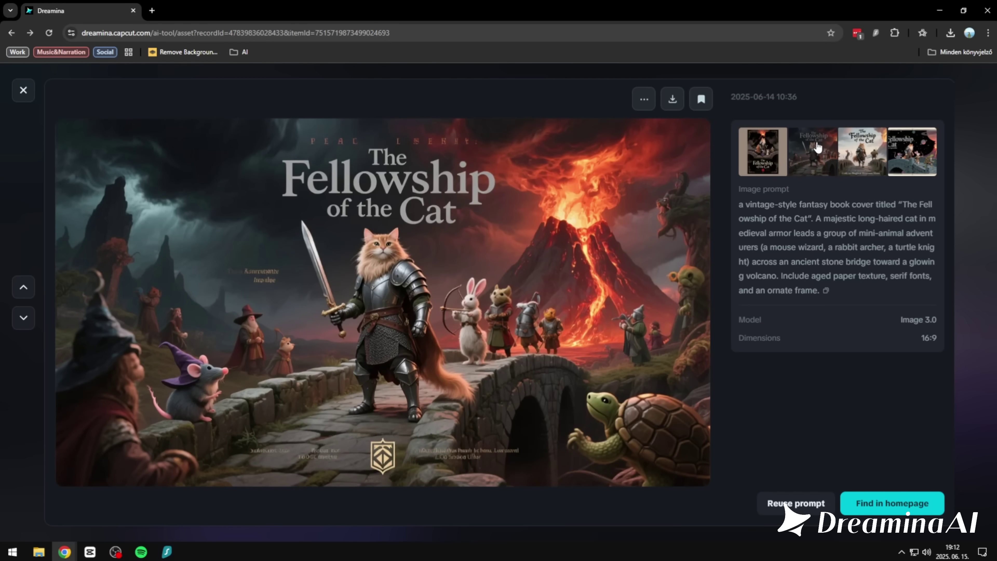
left_click(865, 148)
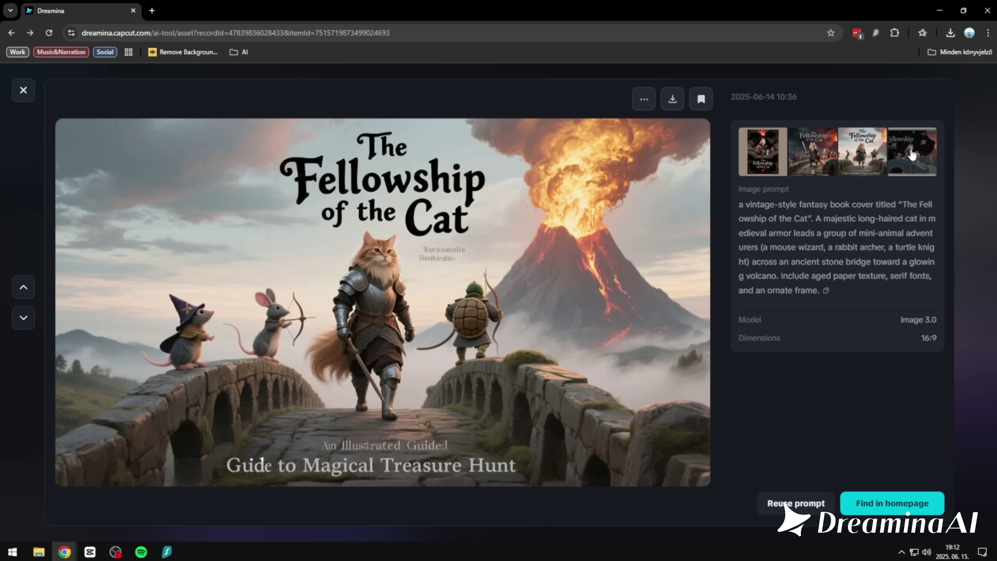
left_click(911, 153)
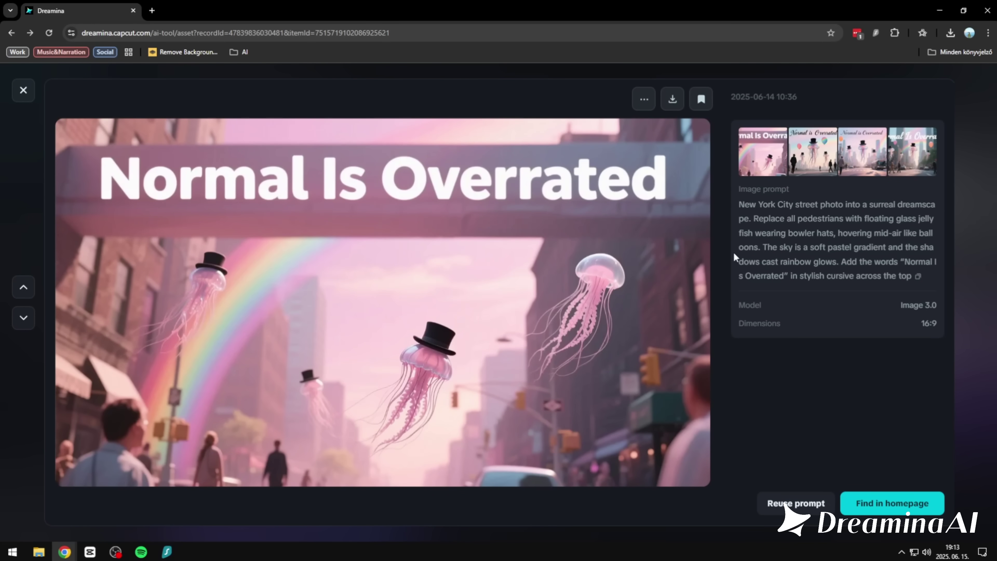
Page through the Normal Is Overrated jellyfish street images to the fourth of four
mouse_move(587, 340)
left_click(398, 505)
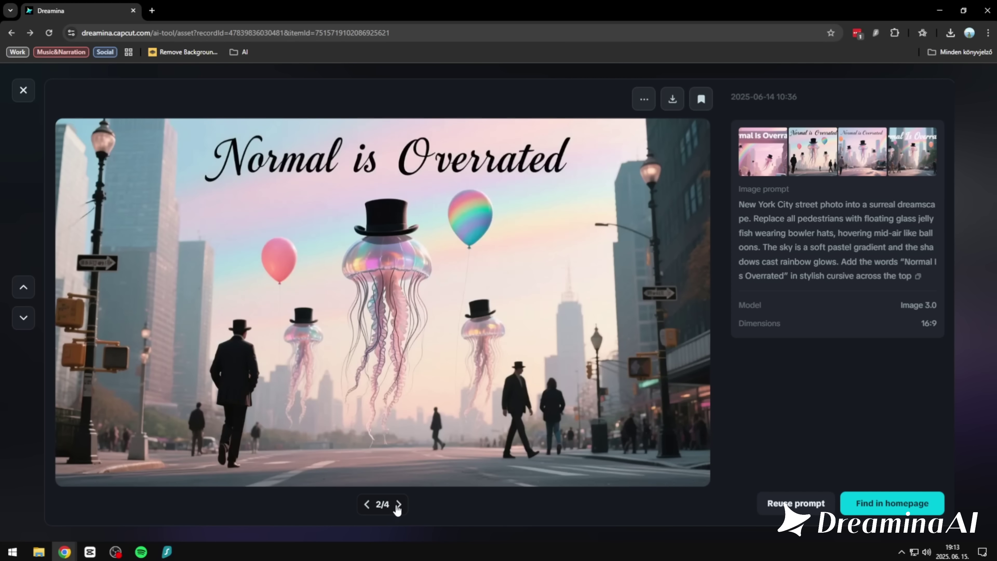
left_click(397, 506)
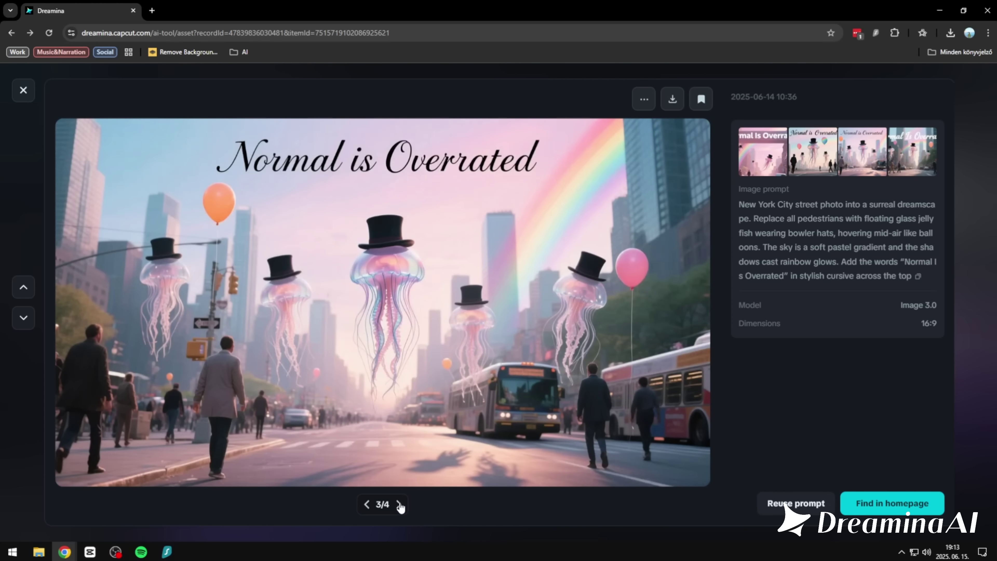
left_click(399, 504)
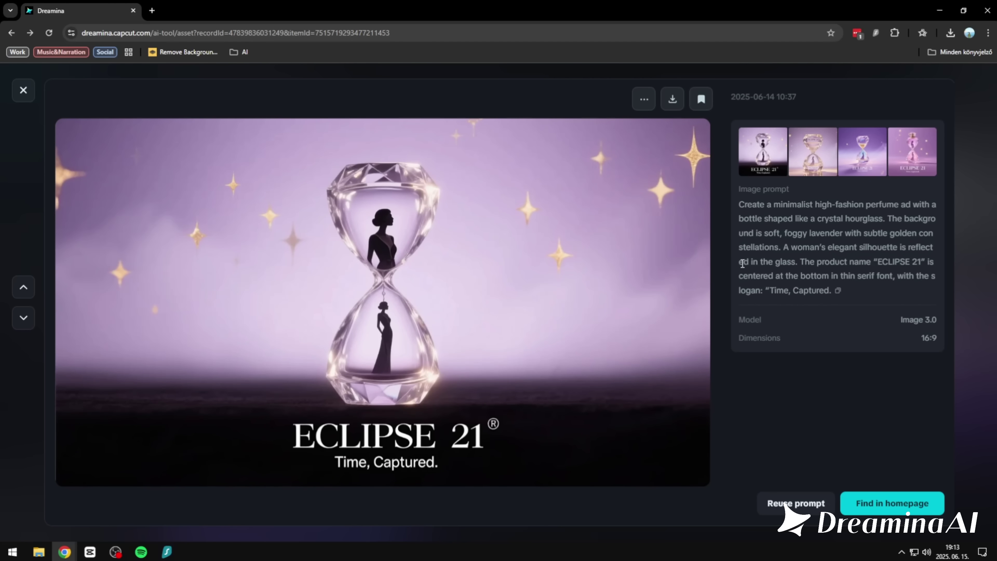
View ECLIPSE 21 perfume variants two to four, then advance to the curly-haired woman portrait
left_click(810, 149)
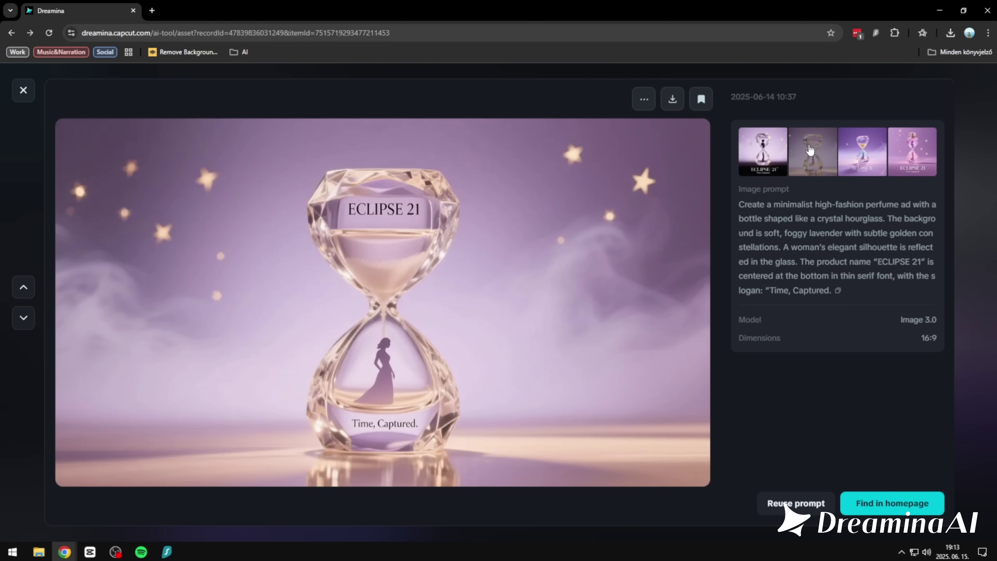
left_click(854, 151)
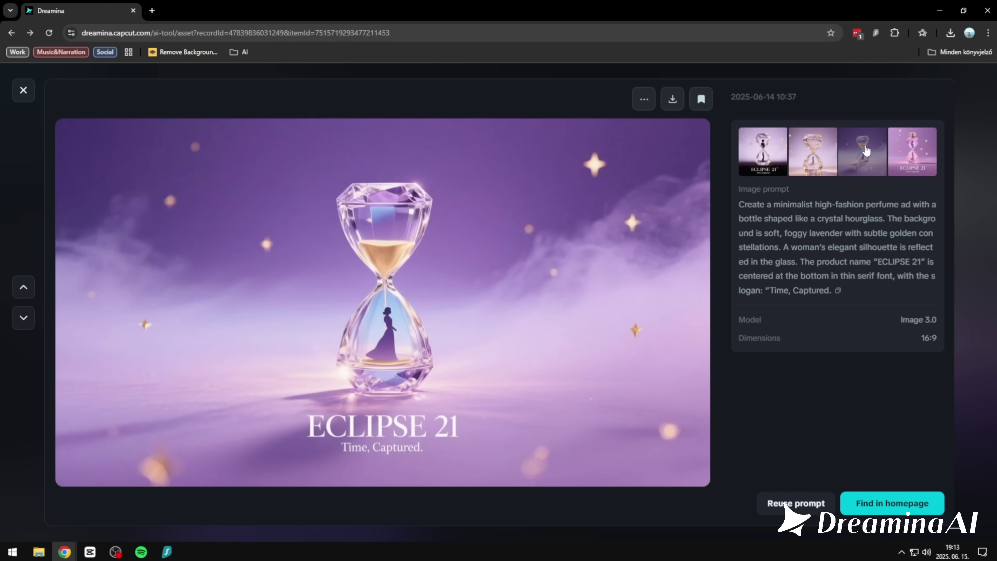
left_click(918, 153)
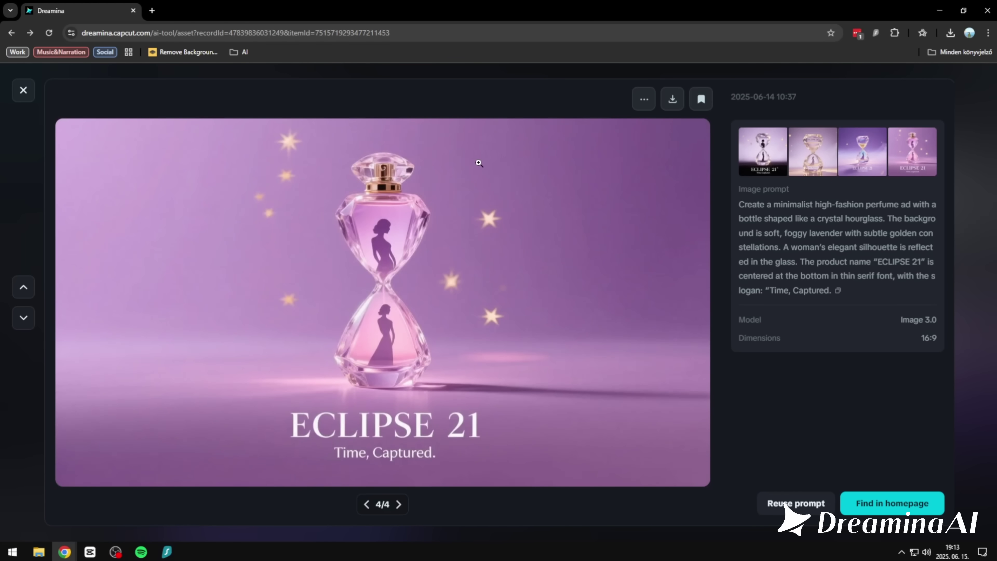
key("Down")
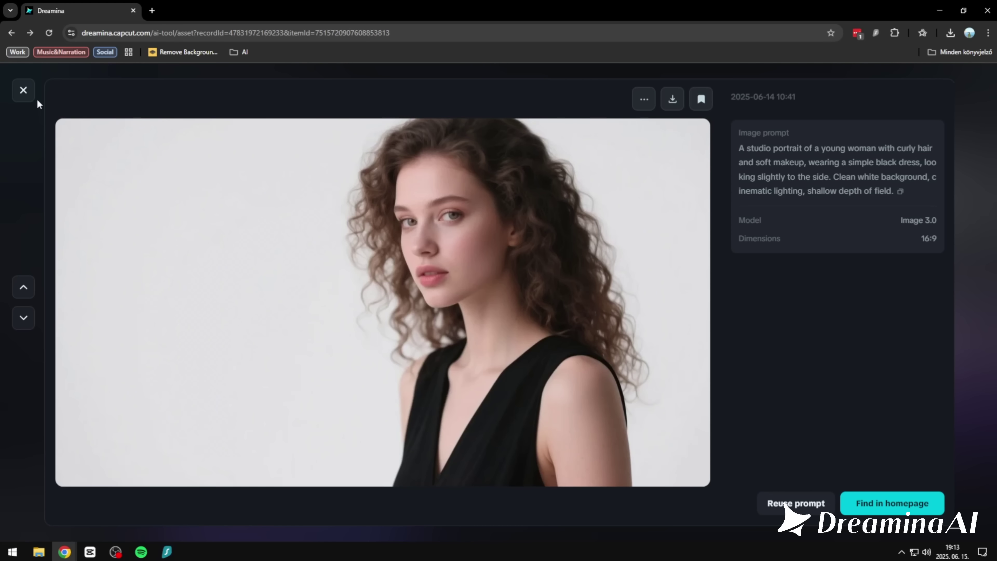
Advance to the Baroque Cosmos portrait transformations and page through them to the fourth result
scroll(379, 334, "down", 1)
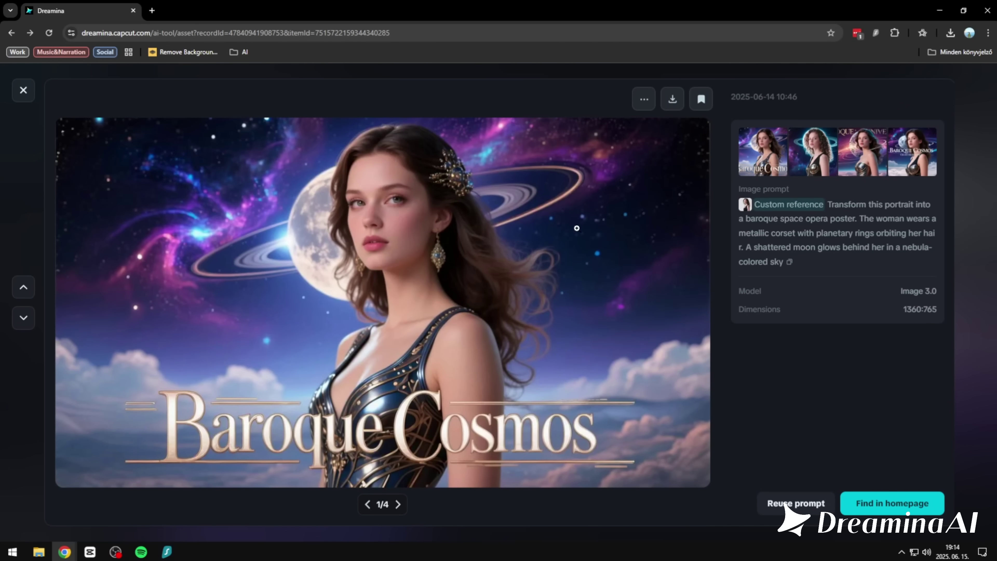
mouse_move(774, 208)
mouse_move(676, 301)
left_click(398, 506)
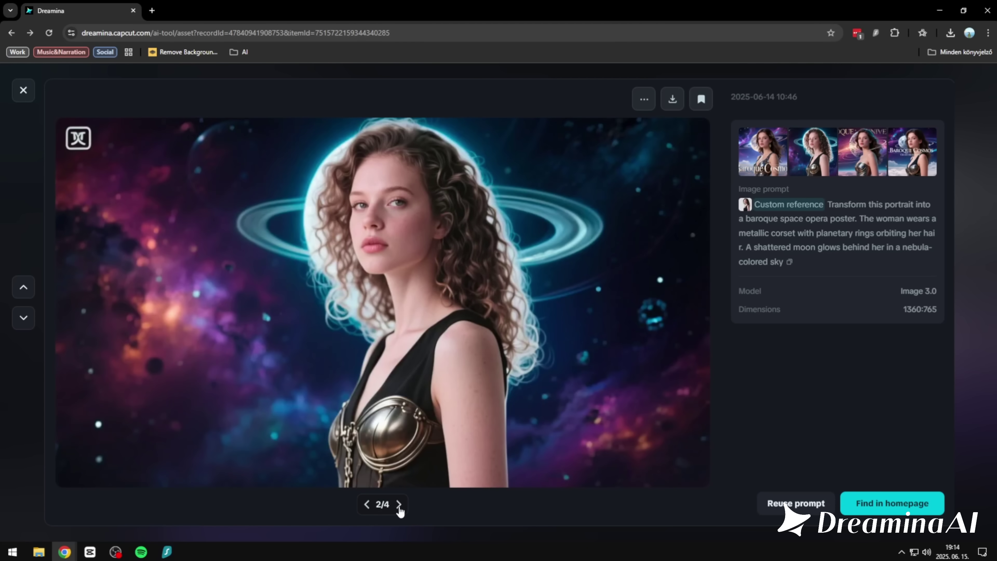
left_click(399, 505)
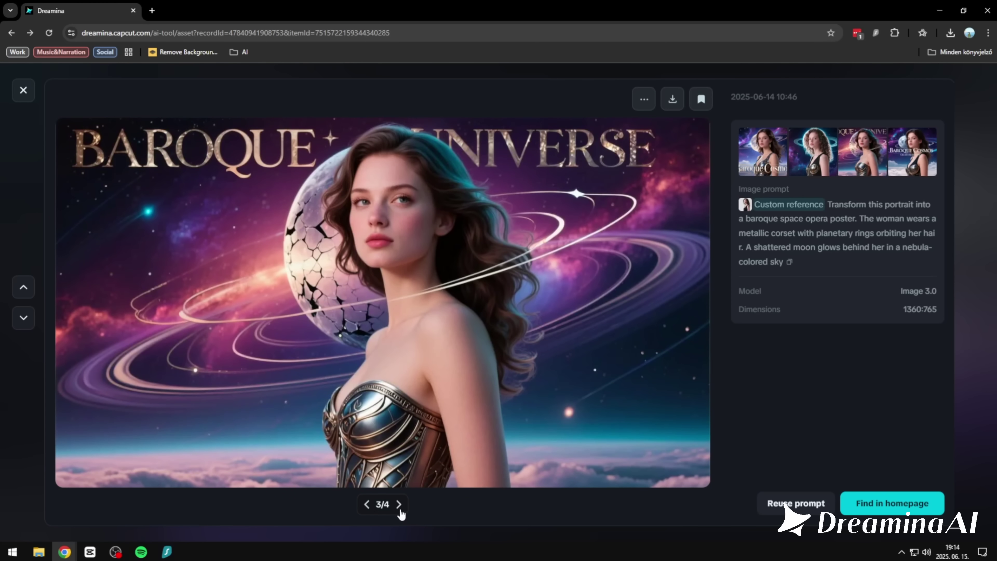
left_click(398, 505)
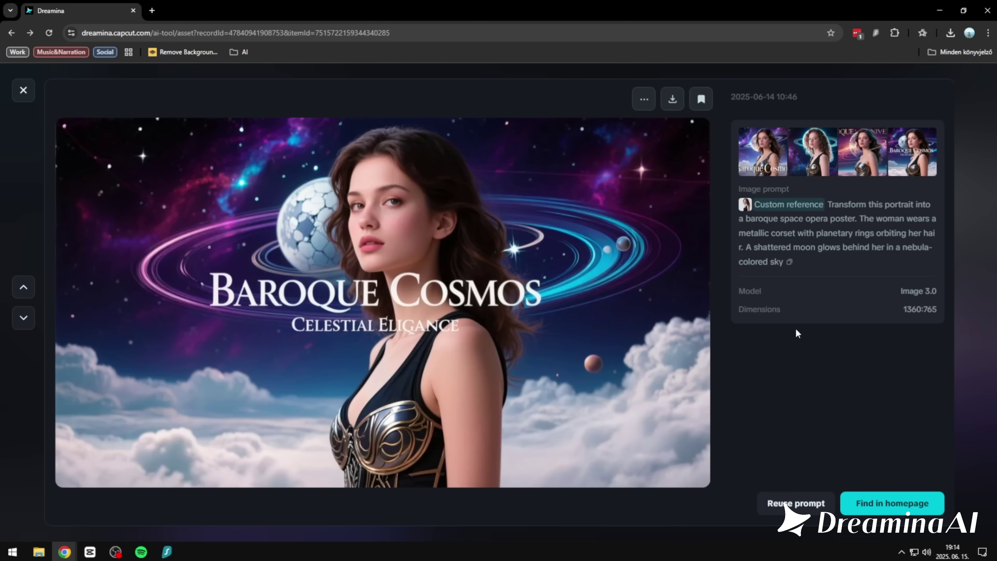
mouse_move(602, 273)
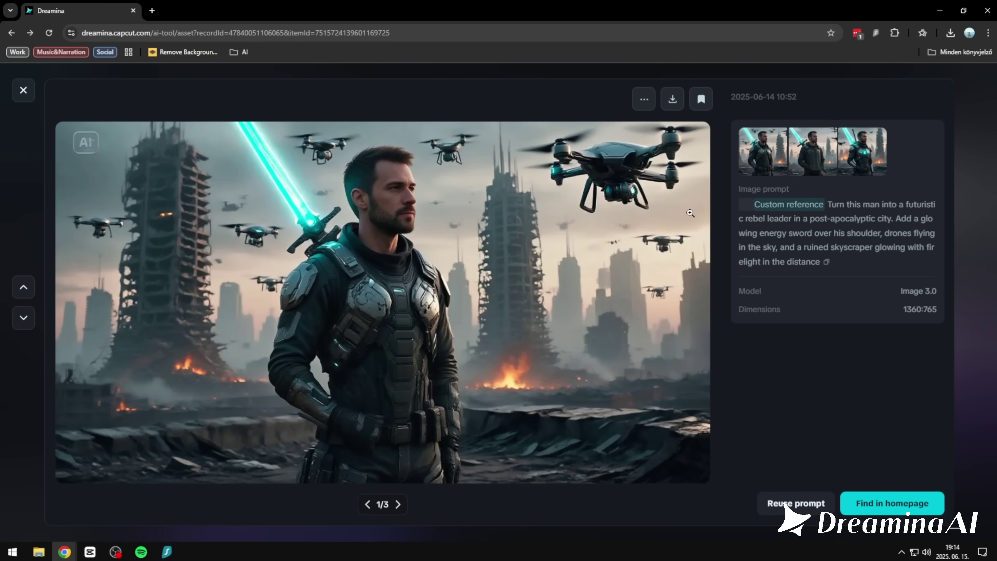
Page through the rebel-leader versions of the rooftop man to the third of three
mouse_move(781, 208)
left_click(398, 505)
left_click(399, 507)
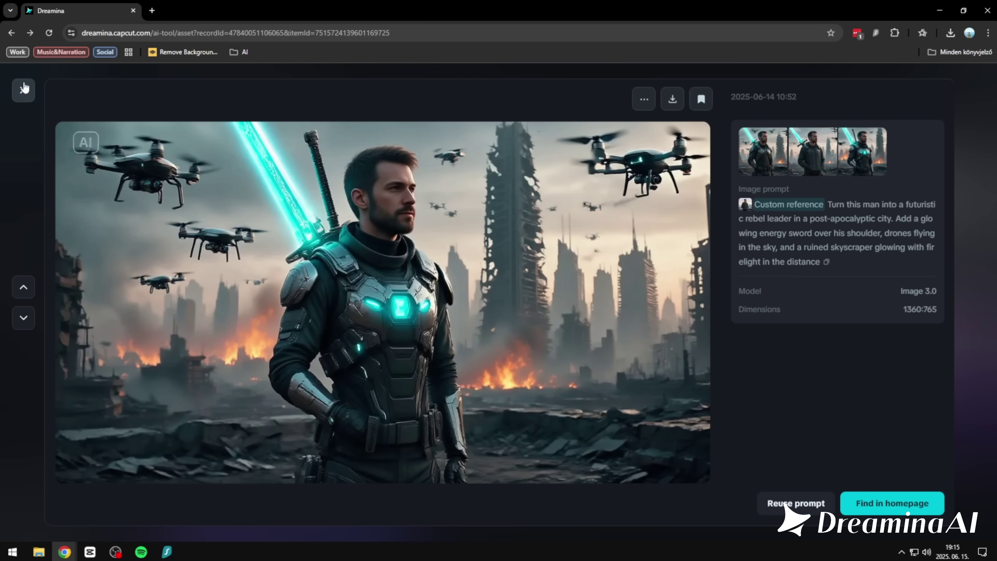
Advance to the dream-architect library results, view the second and third, then reach the ramen photo
scroll(570, 234, "down", 1)
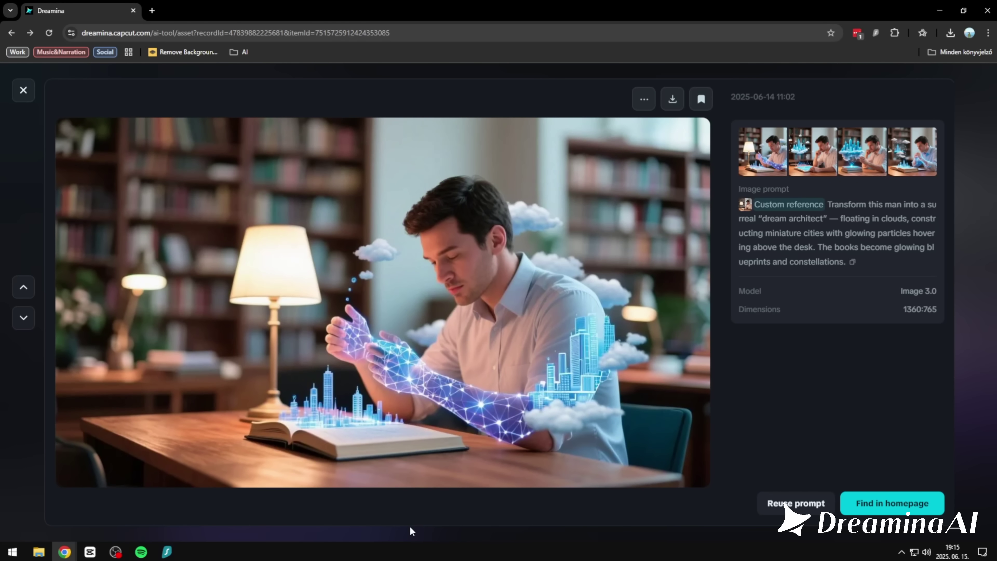
mouse_move(395, 512)
left_click(398, 504)
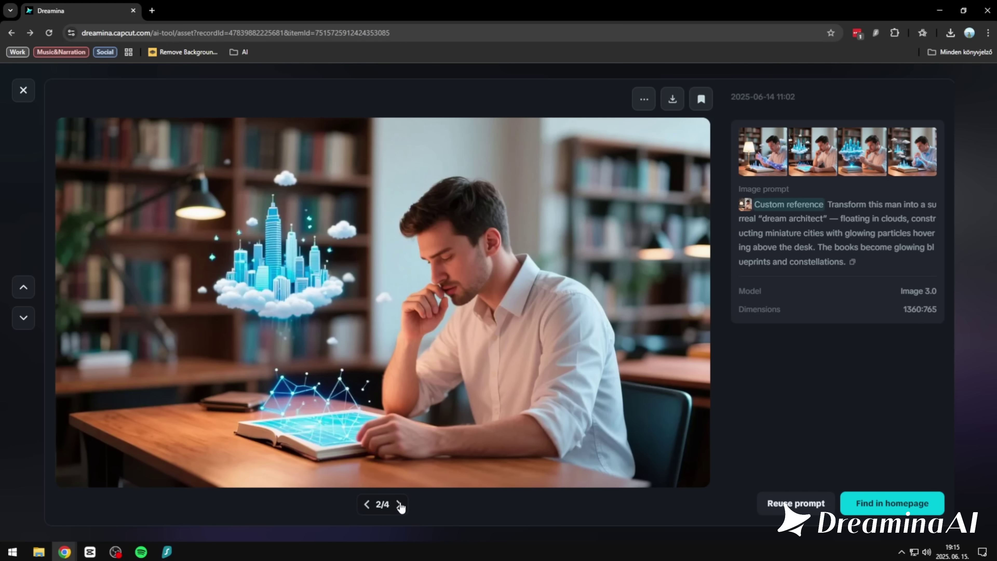
left_click(400, 504)
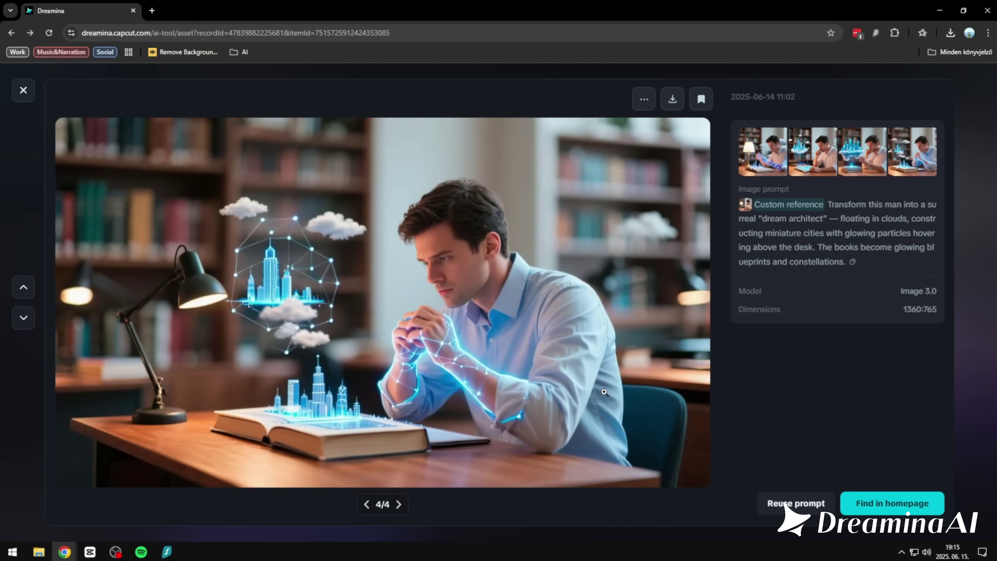
scroll(500, 268, "down", 1)
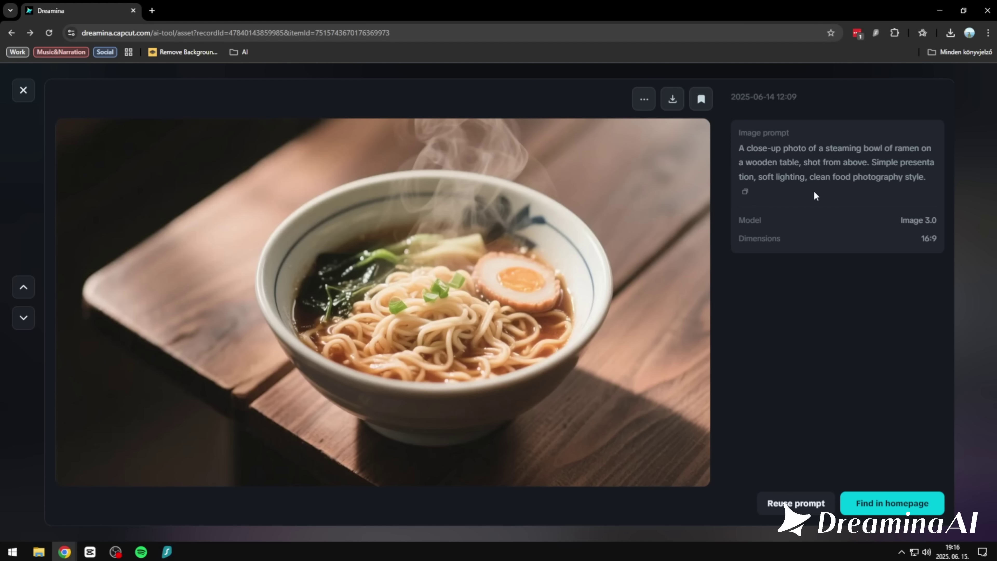
Advance past the ramen images to the golden-hour cathedral exterior photo
left_click(23, 90)
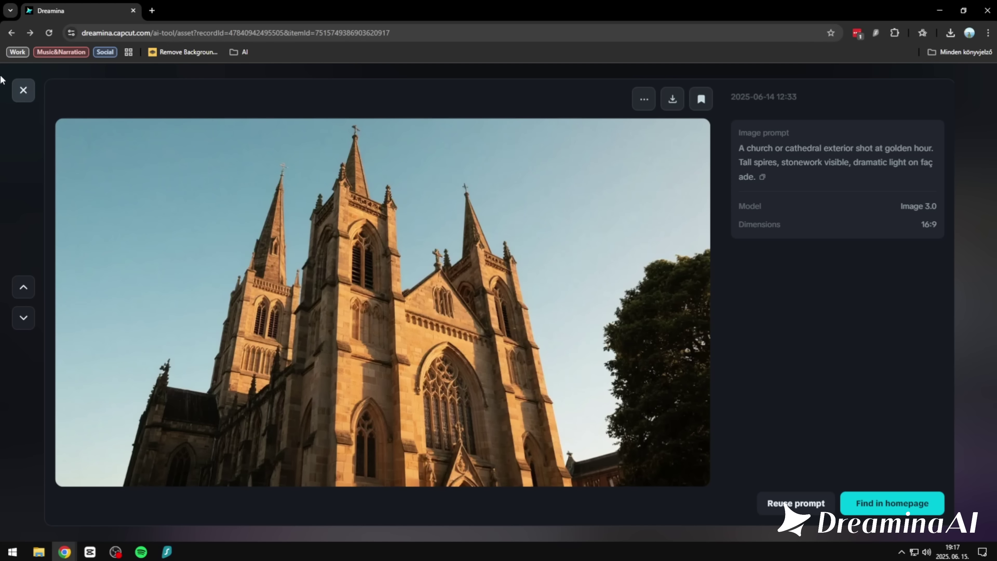
Open the gothic floating-sanctuary cathedral results from Assets and page to the fourth of four
left_click(25, 92)
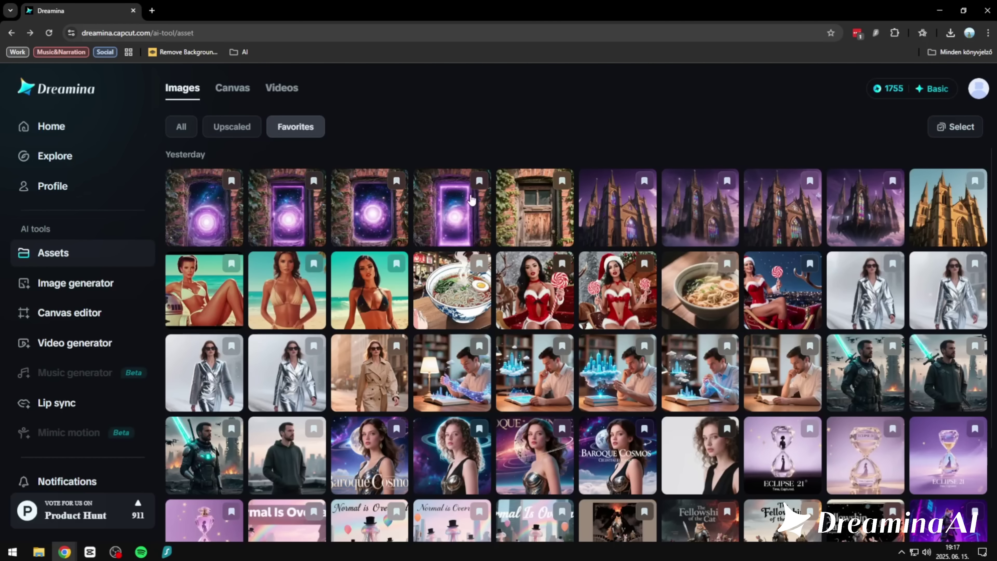
left_click(650, 200)
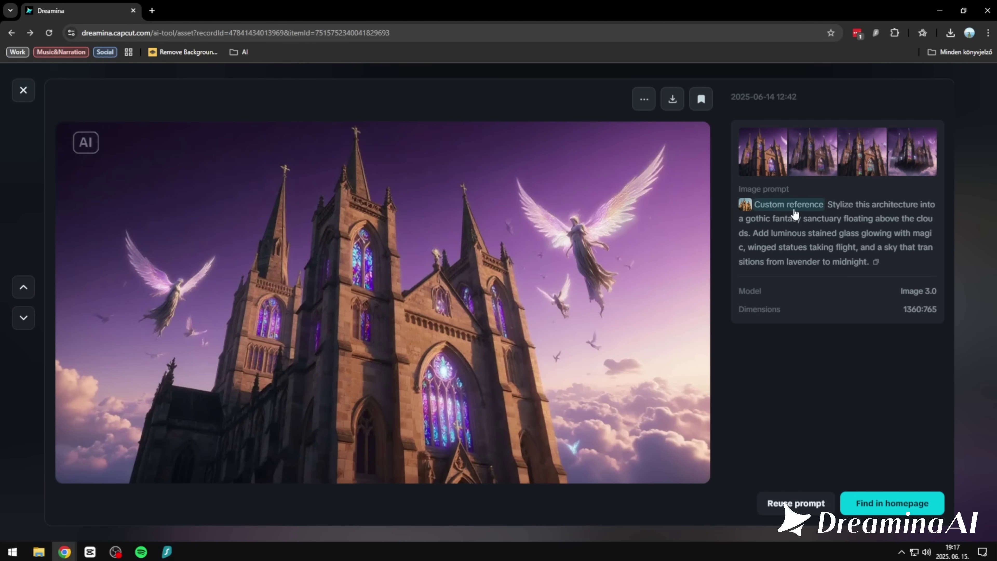
mouse_move(794, 214)
left_click(398, 506)
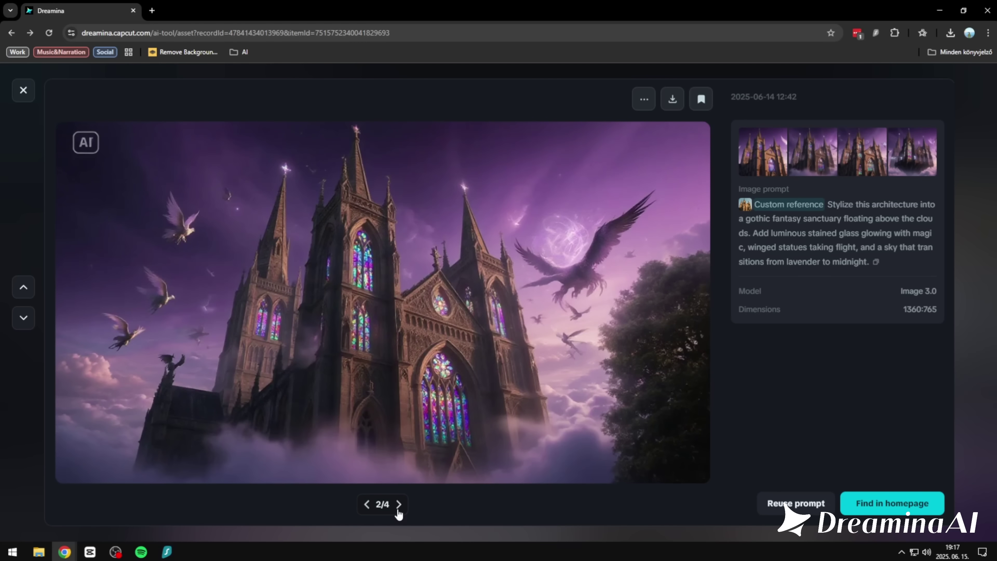
left_click(398, 505)
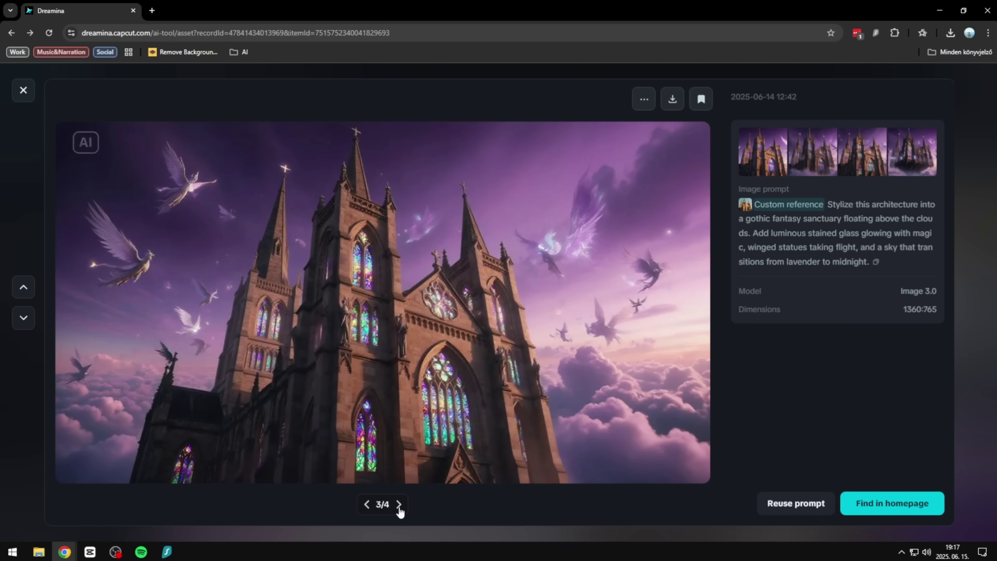
left_click(398, 507)
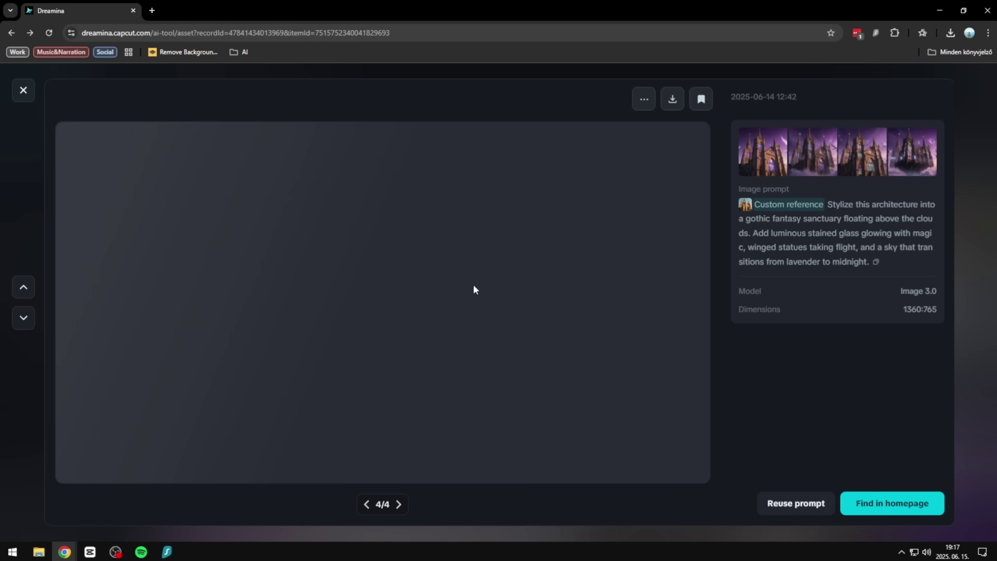